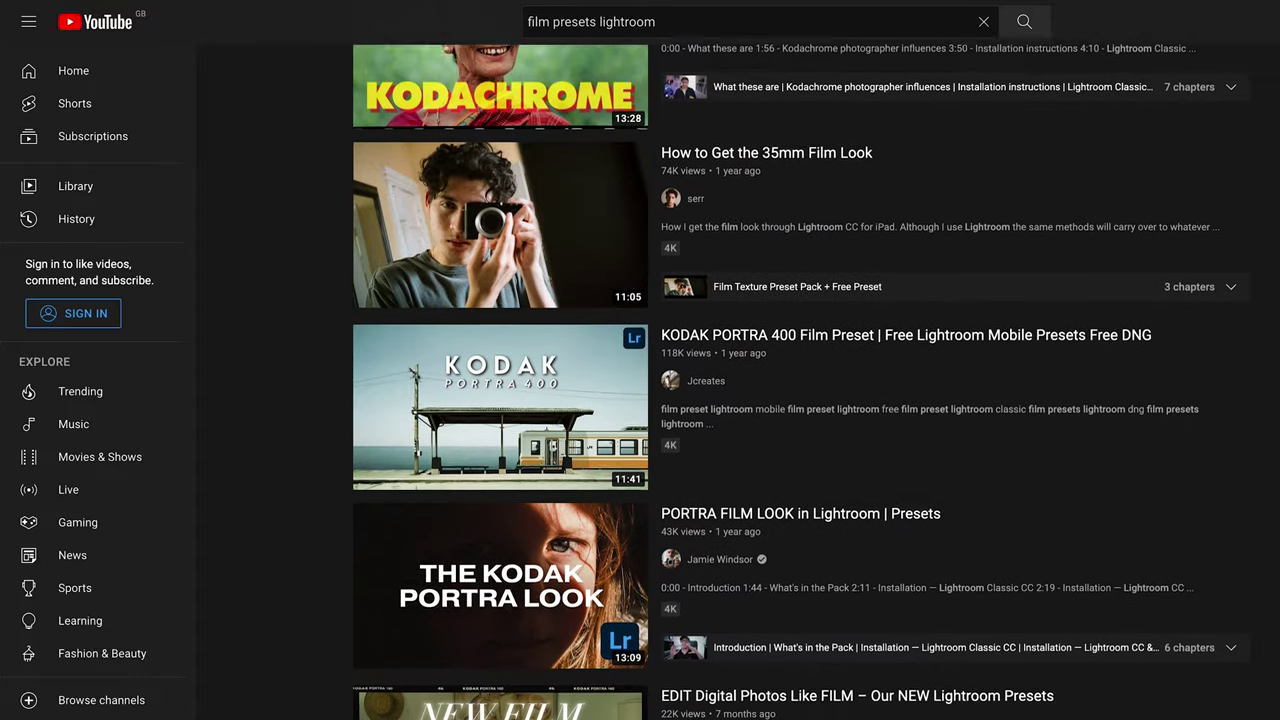
scroll(796, 380, "down", 5)
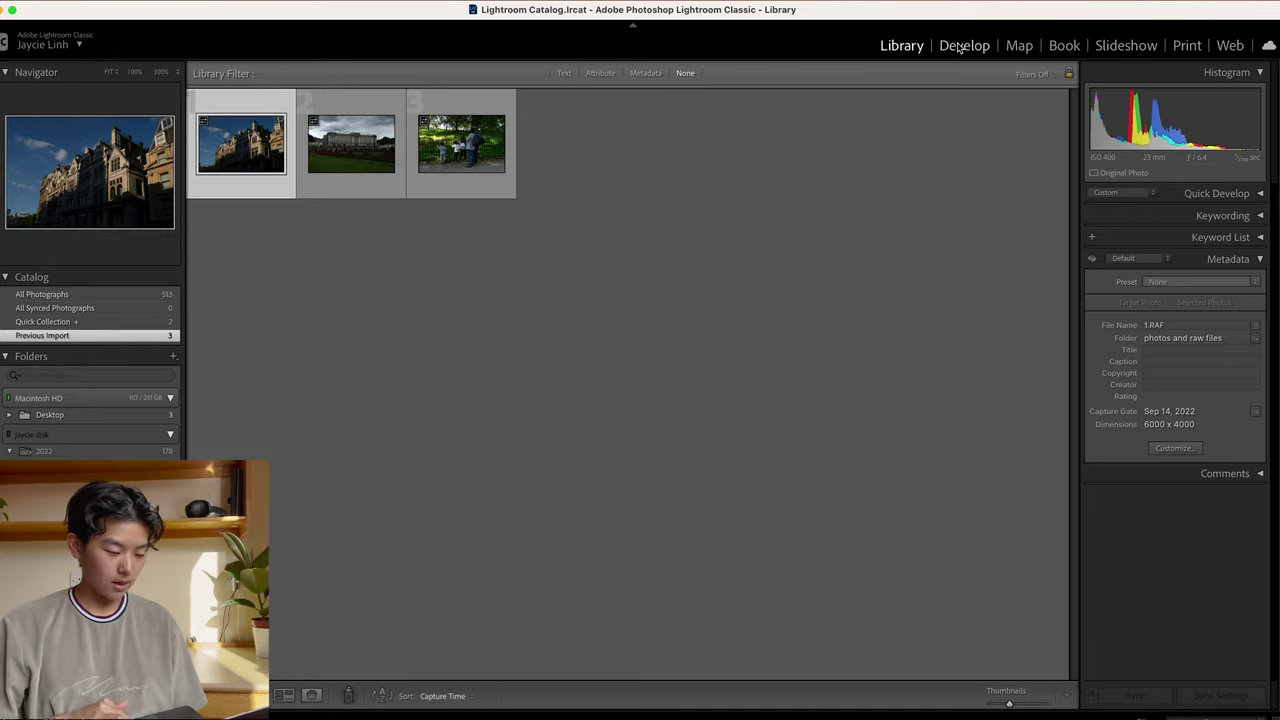
Edit the London building photo in Develop with the Camera Matching ASTIA/Soft profile
key("d")
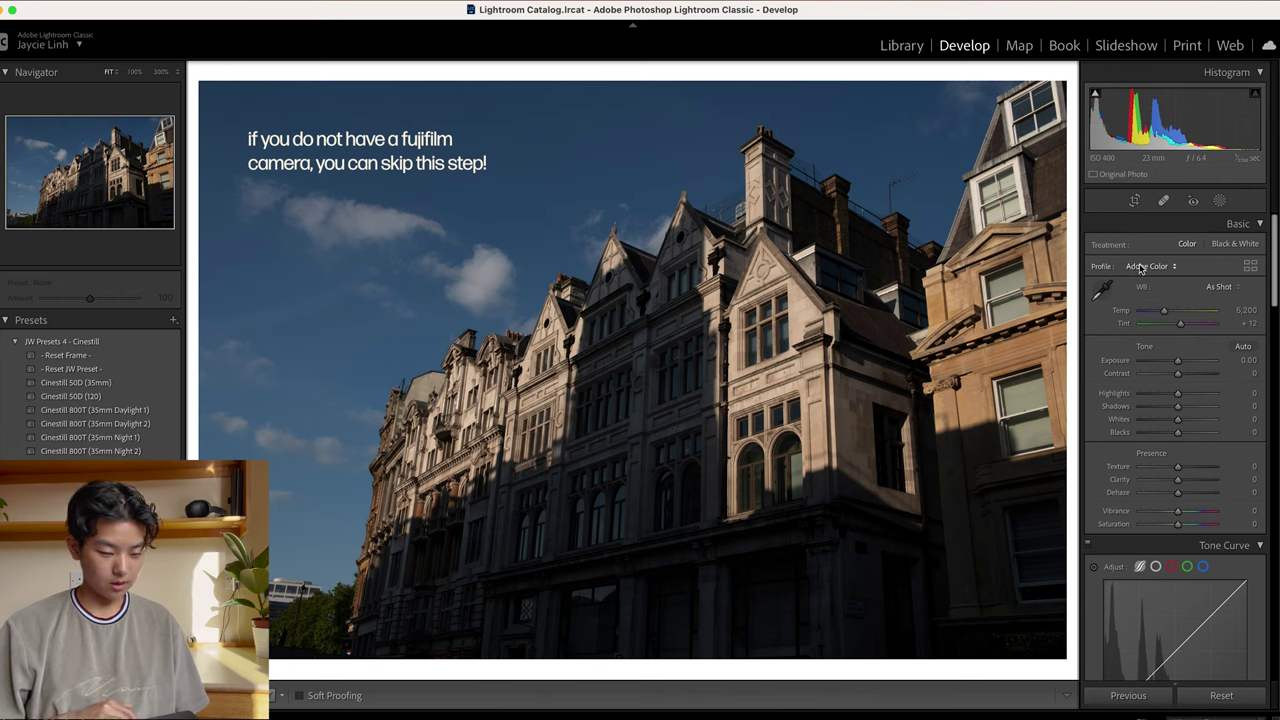
left_click(1138, 267)
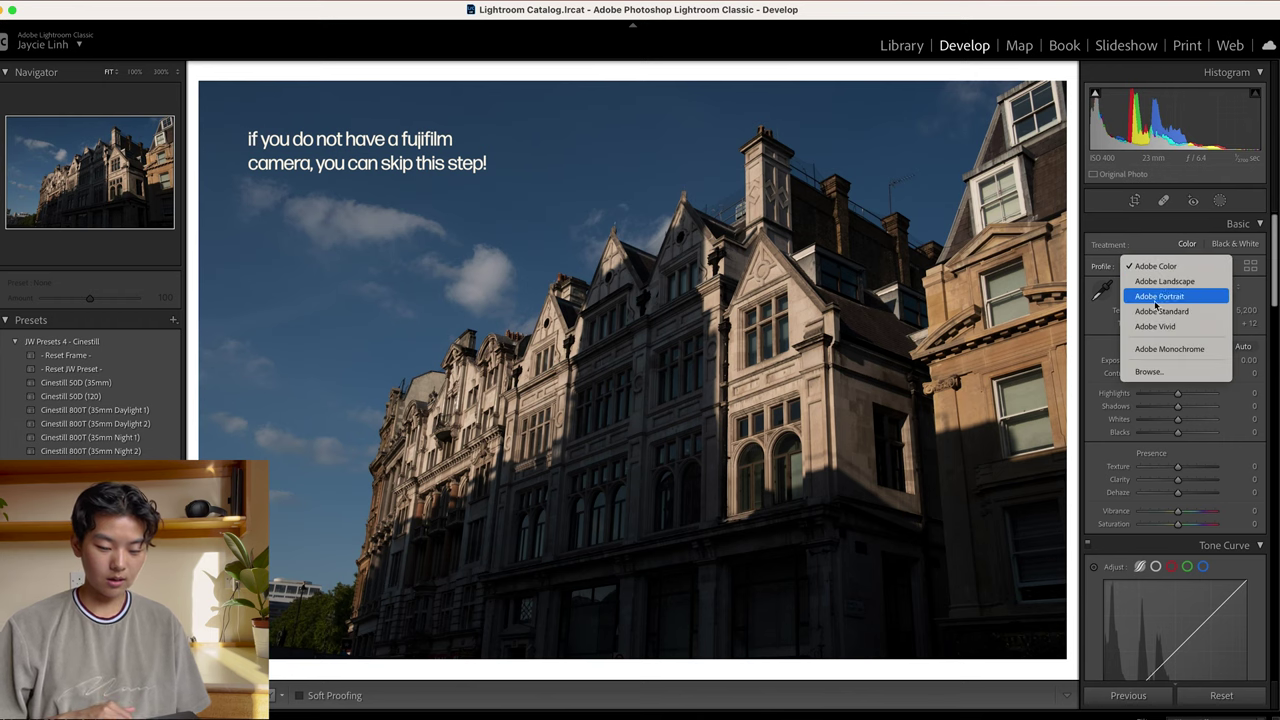
left_click(1155, 372)
scroll(1150, 340, "down", 2)
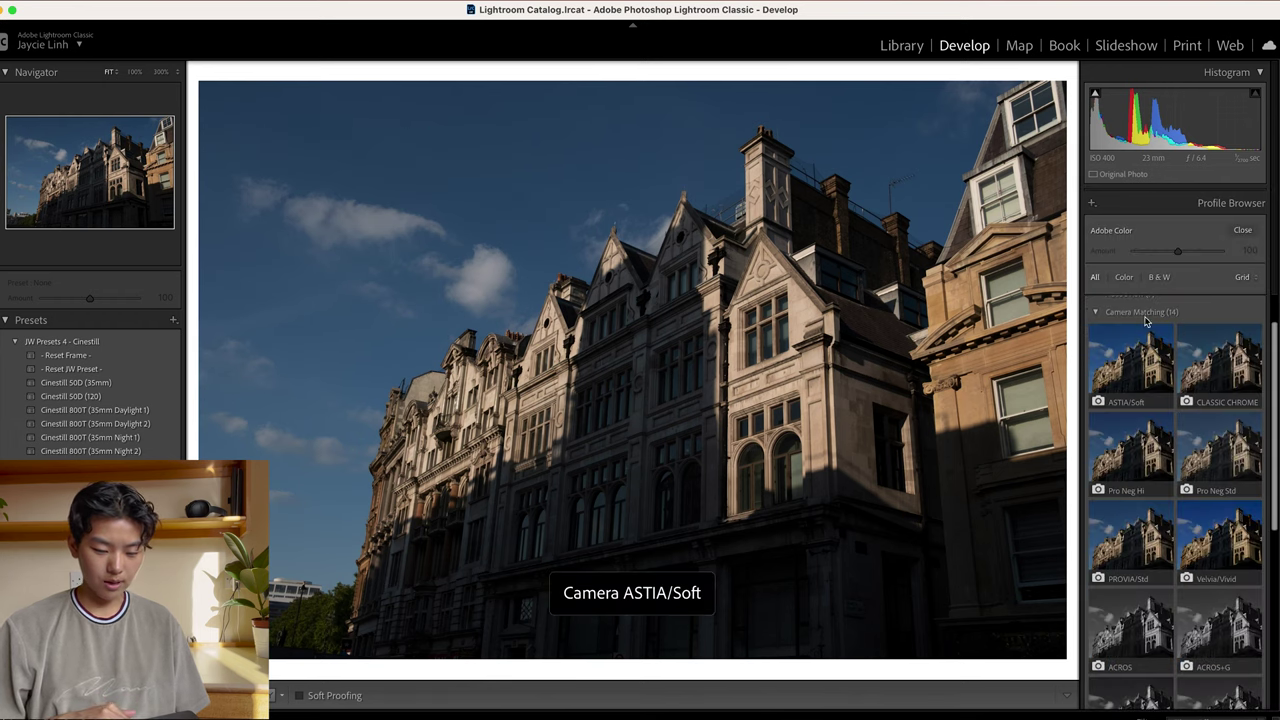
scroll(1146, 320, "down", 1)
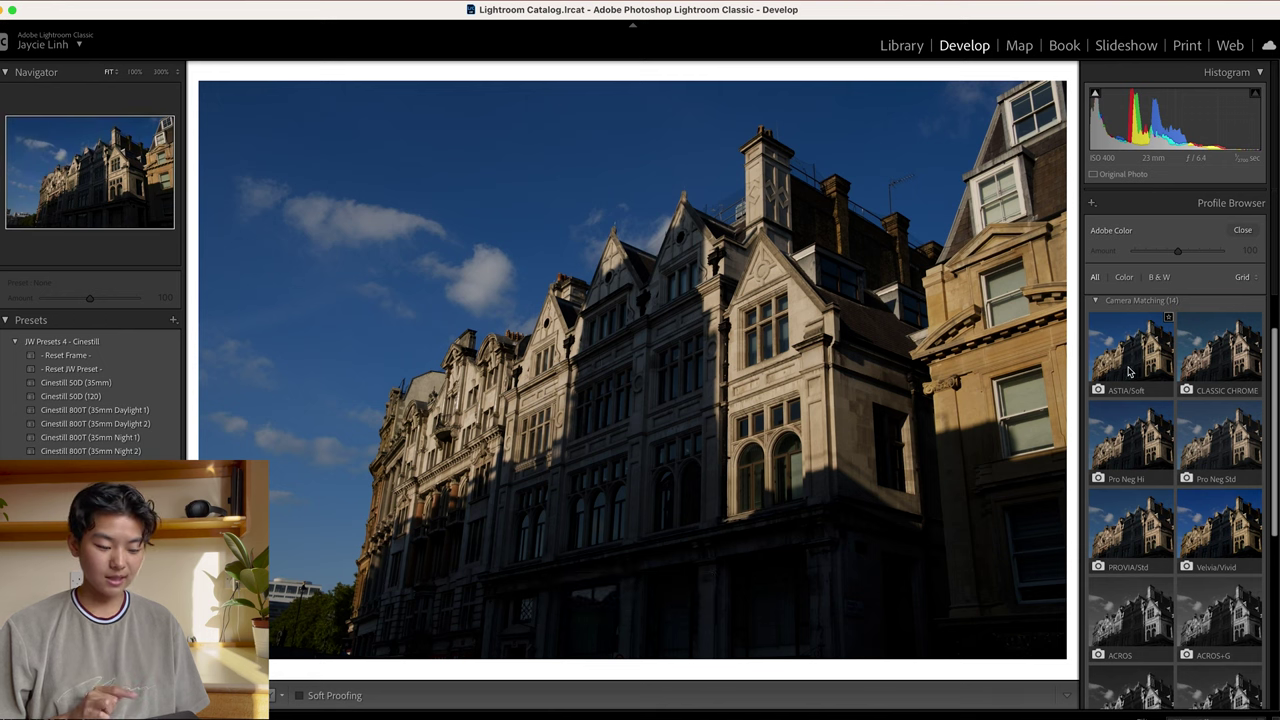
left_click(1129, 372)
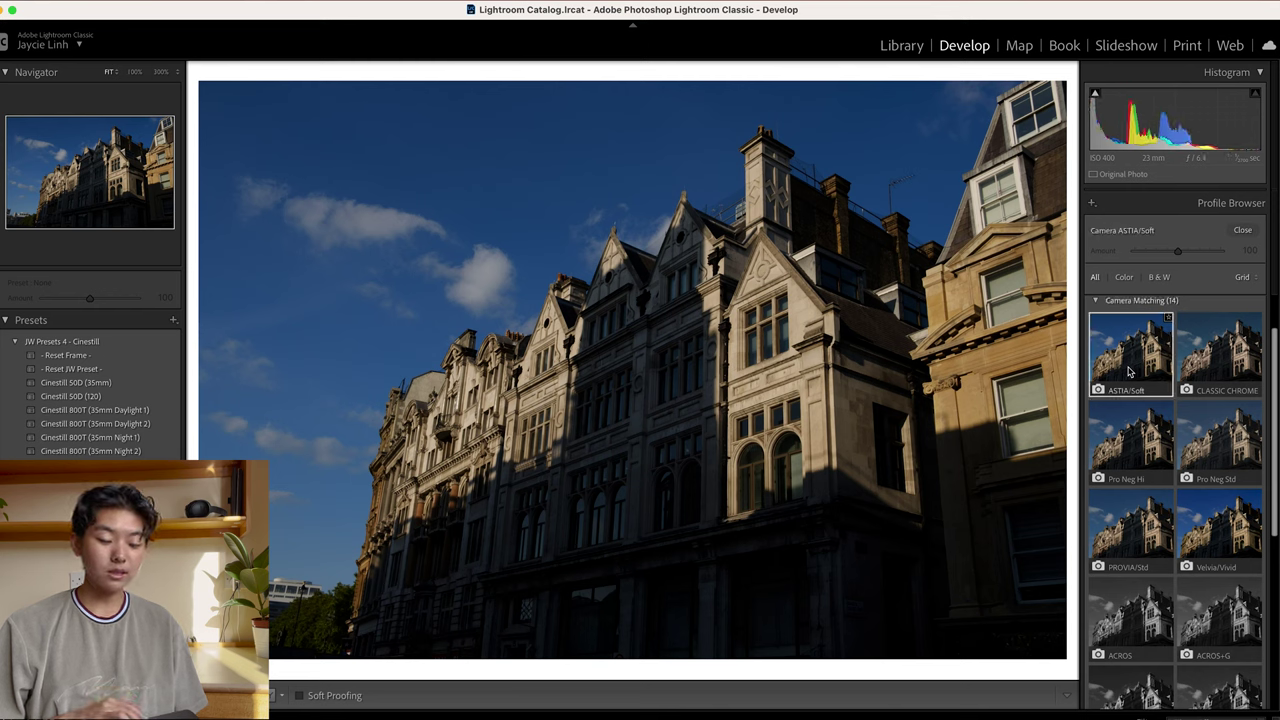
scroll(1158, 465, "down", 1)
scroll(1158, 470, "up", 1)
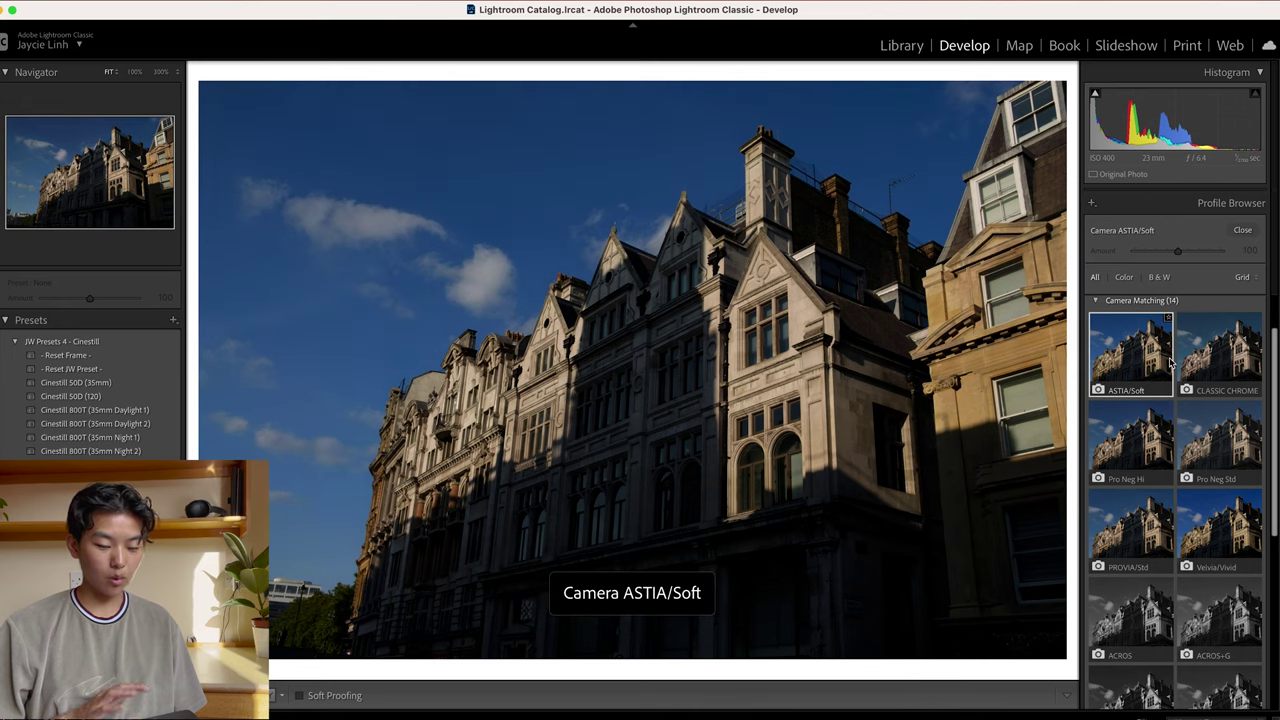
double_click(1162, 357)
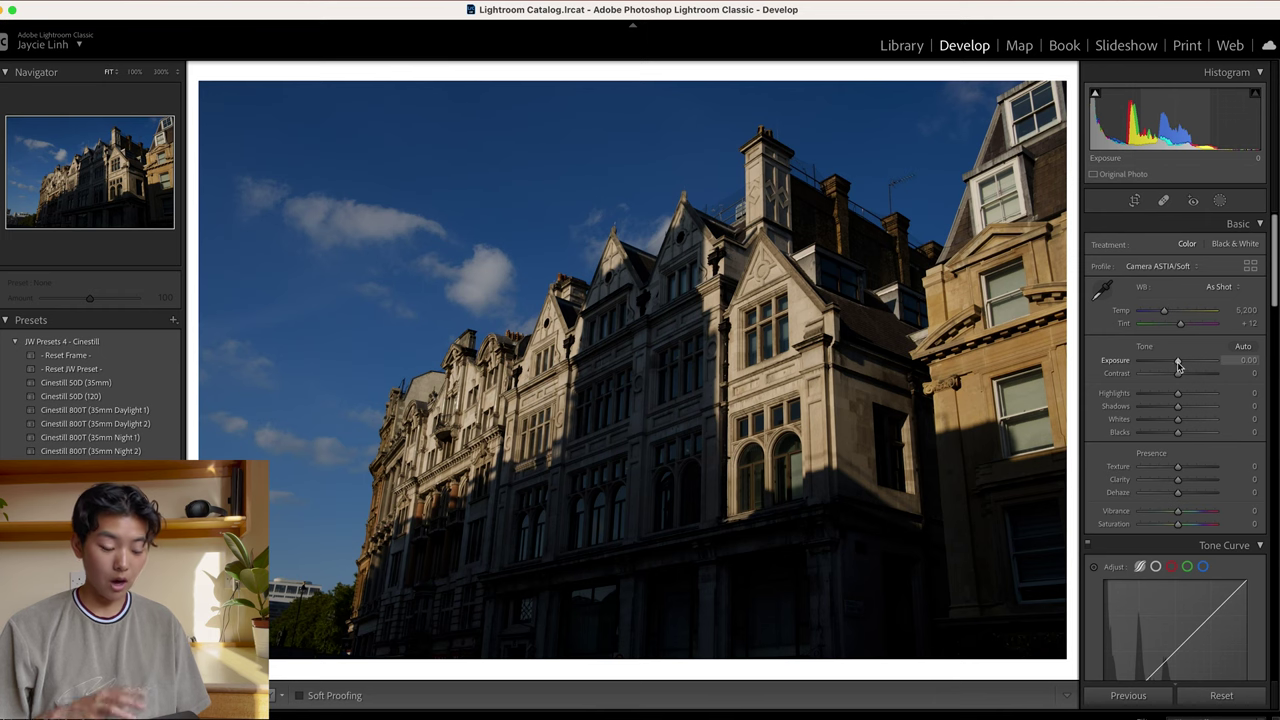
Look over the palace and children photos, then check the building's +0.95 Exposure at 300%
key("Right")
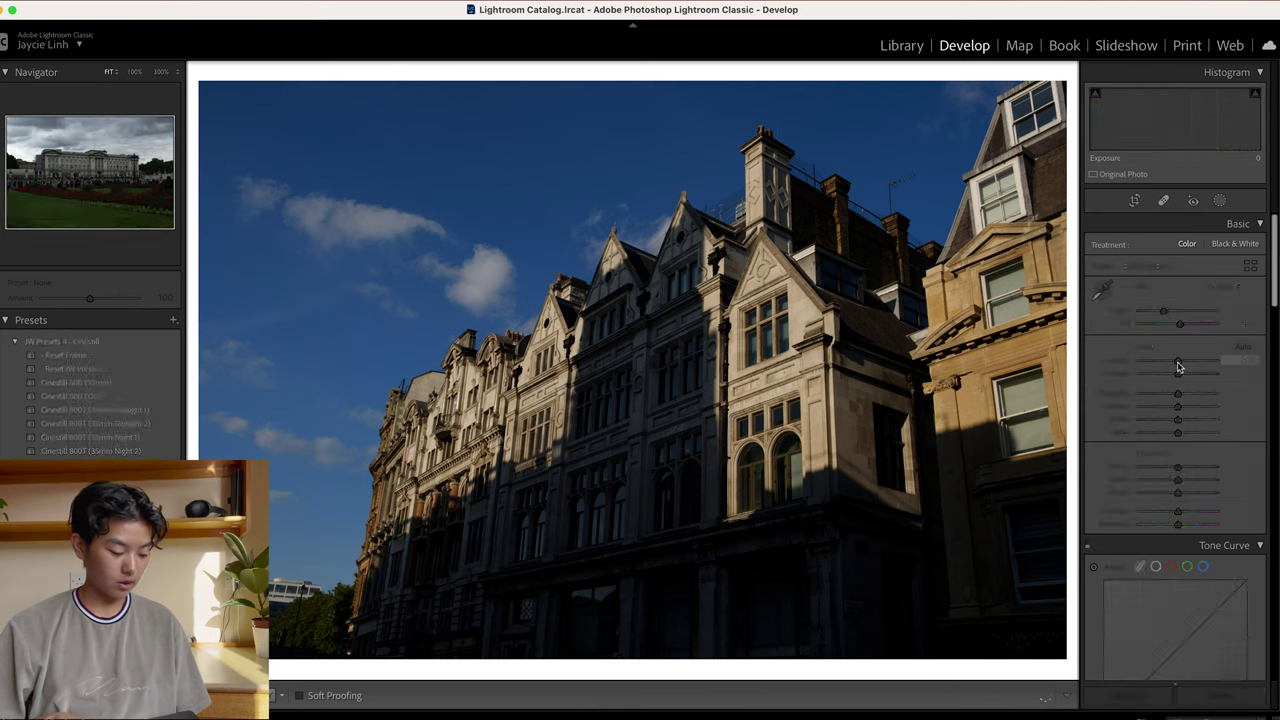
key("Right")
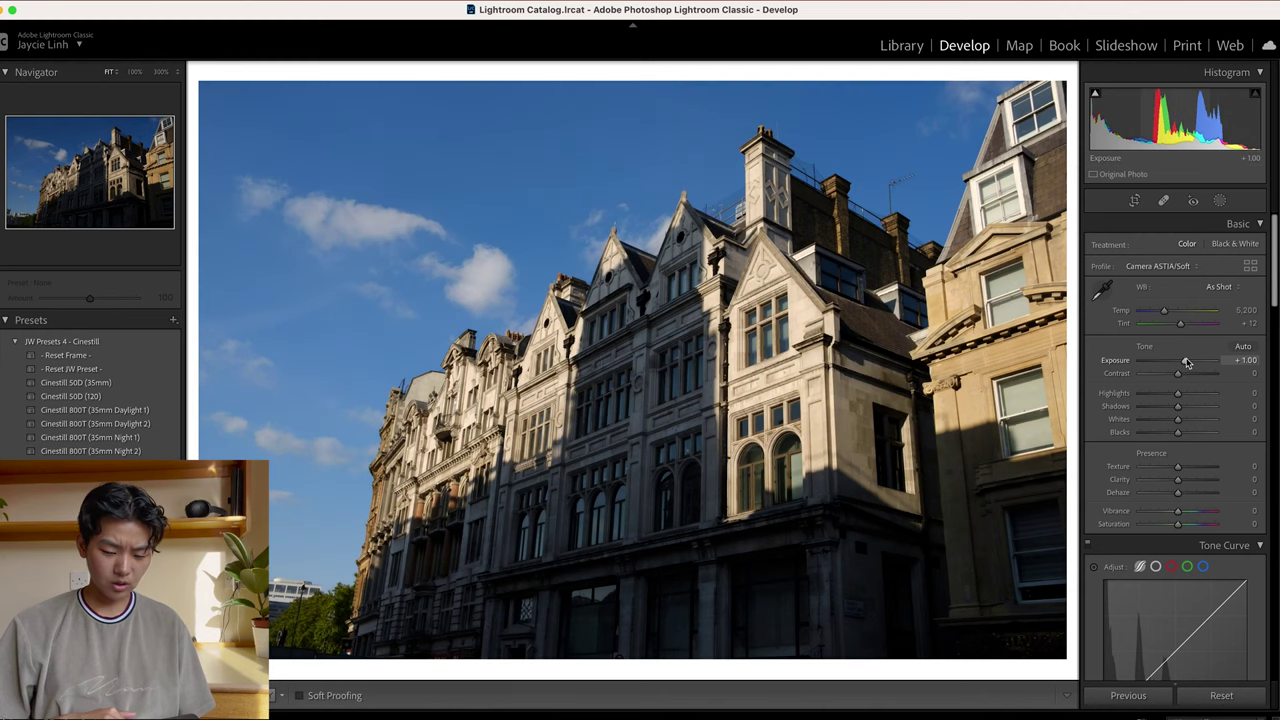
left_click_drag(1187, 361, 1187, 362)
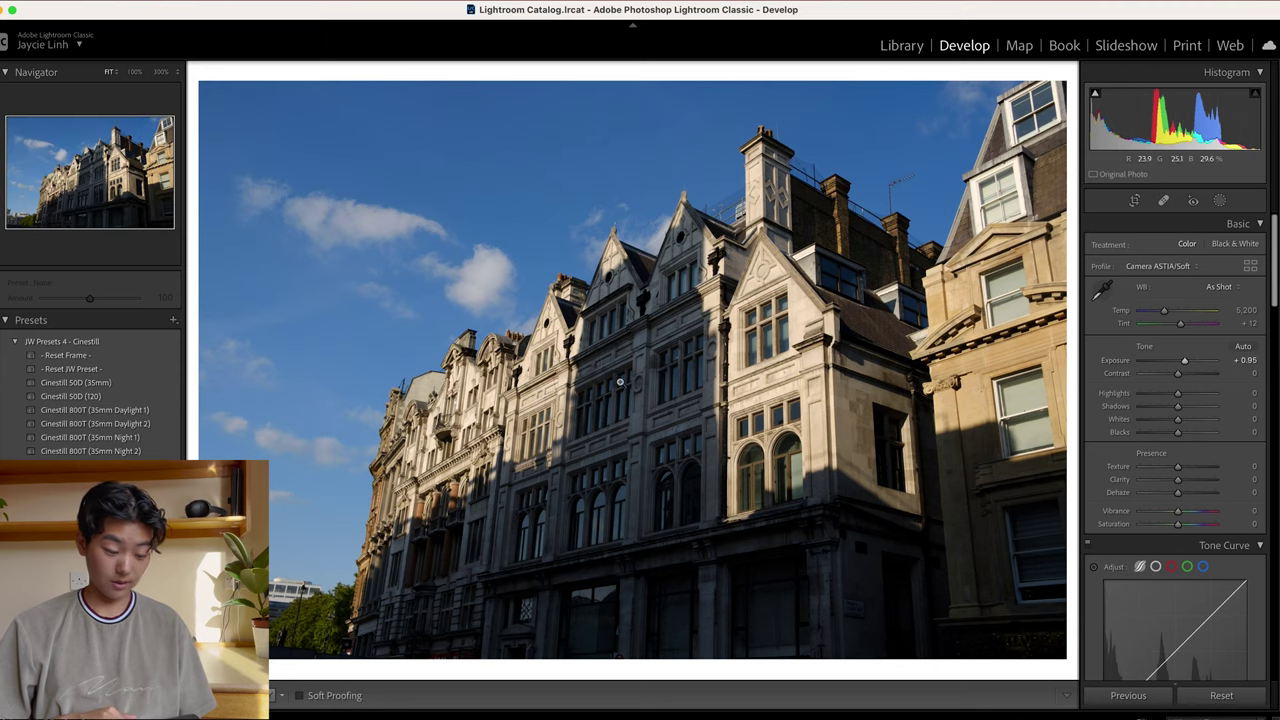
left_click(736, 445)
left_click(321, 248)
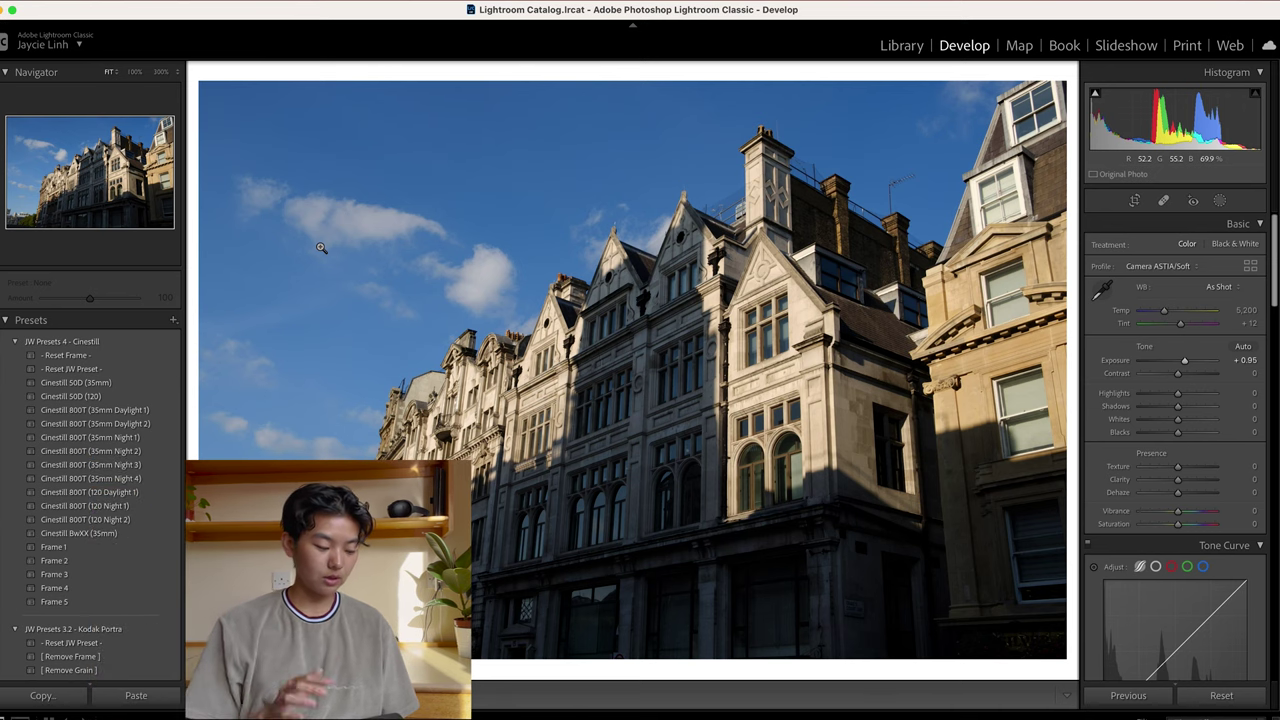
Review the Kodak Portra presets in the Presets panel for their Basic slider values
scroll(90, 500, "down", 6)
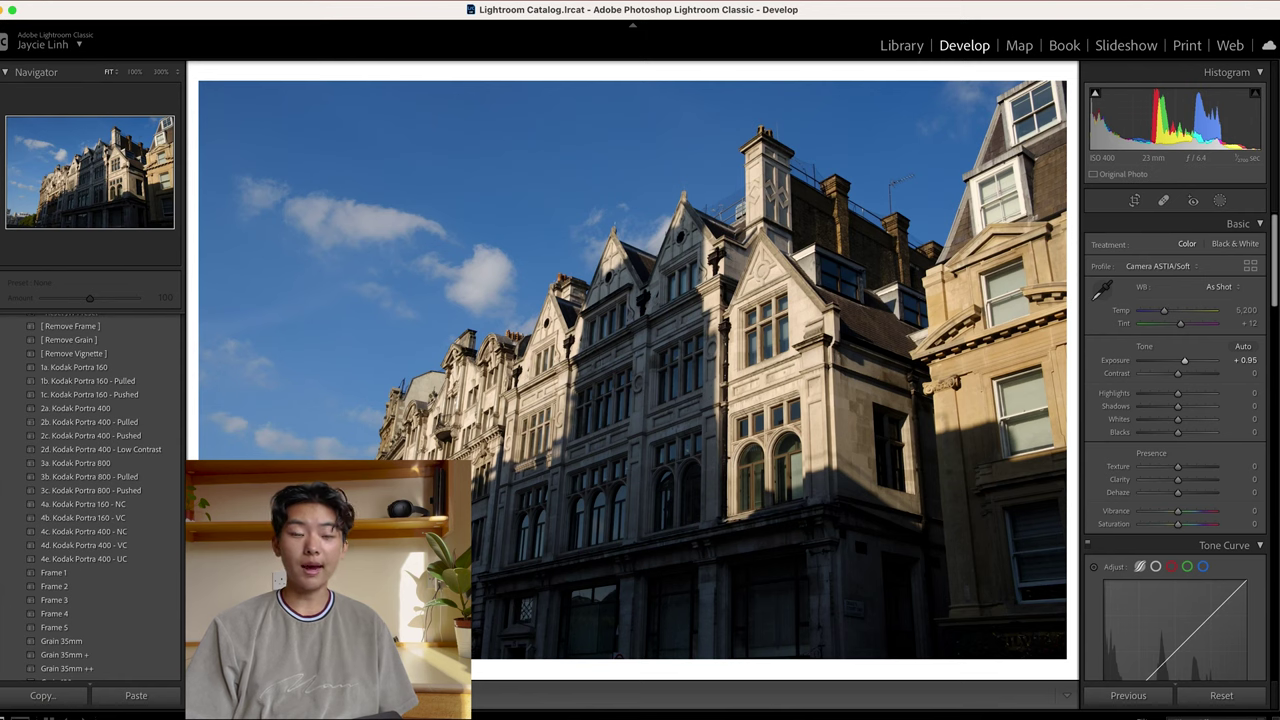
scroll(90, 490, "up", 1)
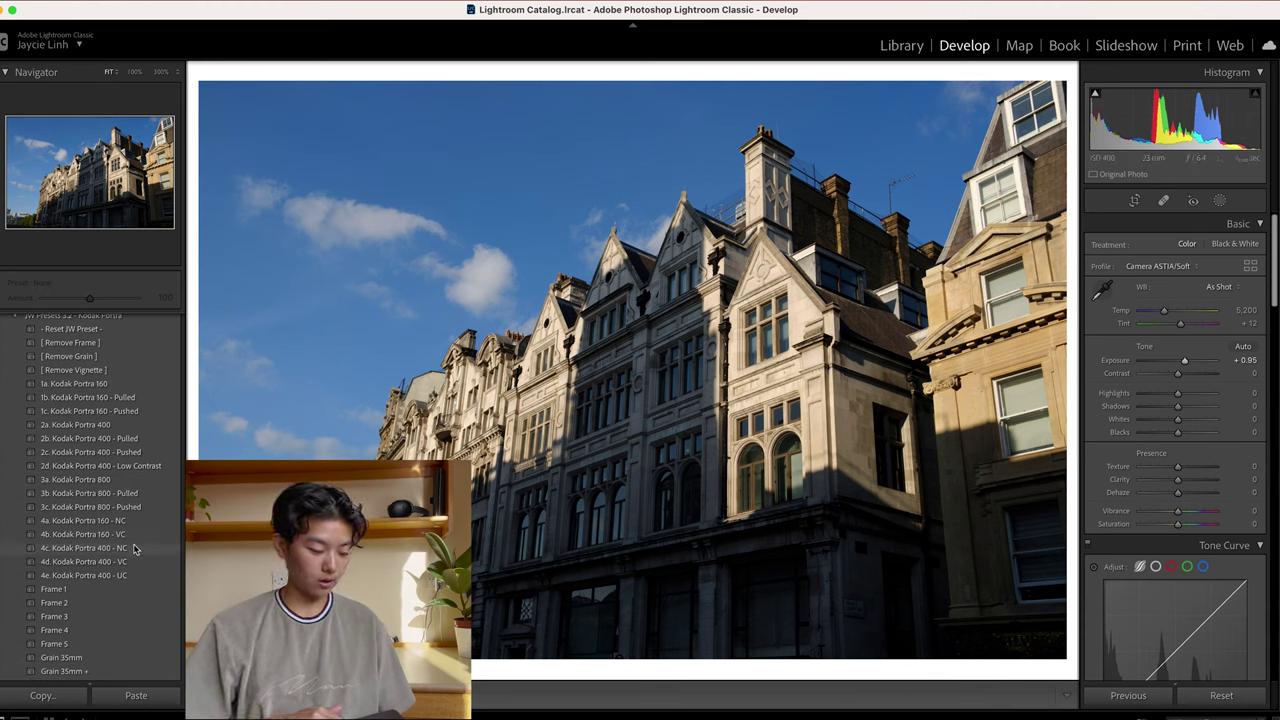
mouse_move(134, 548)
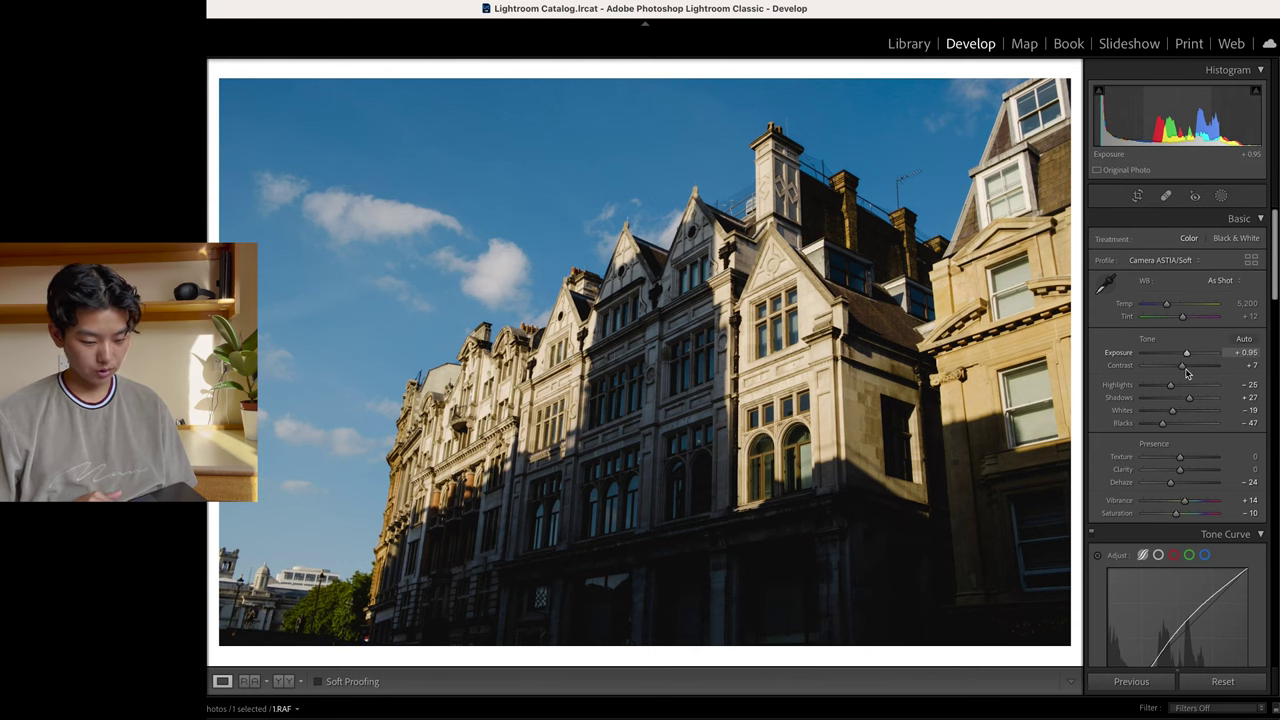
Raise Shadows to about +49 and enable lens profile corrections
left_click_drag(1189, 398, 1198, 402)
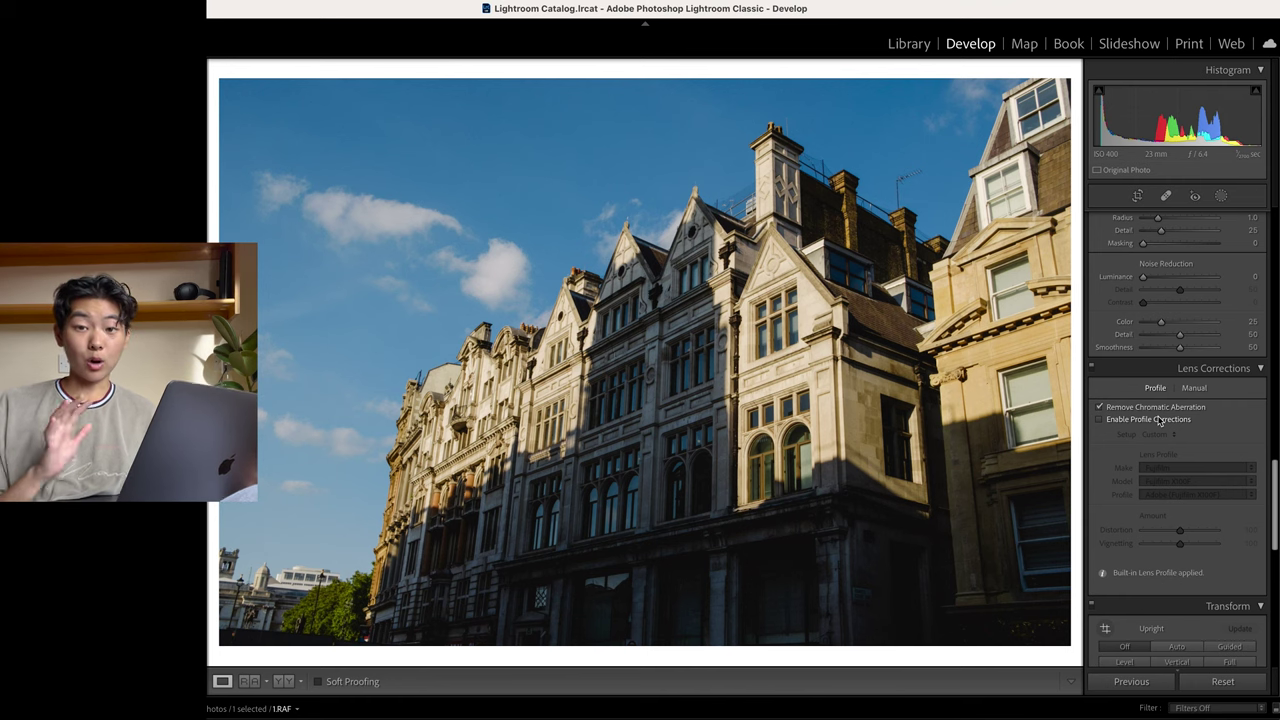
left_click(1158, 421)
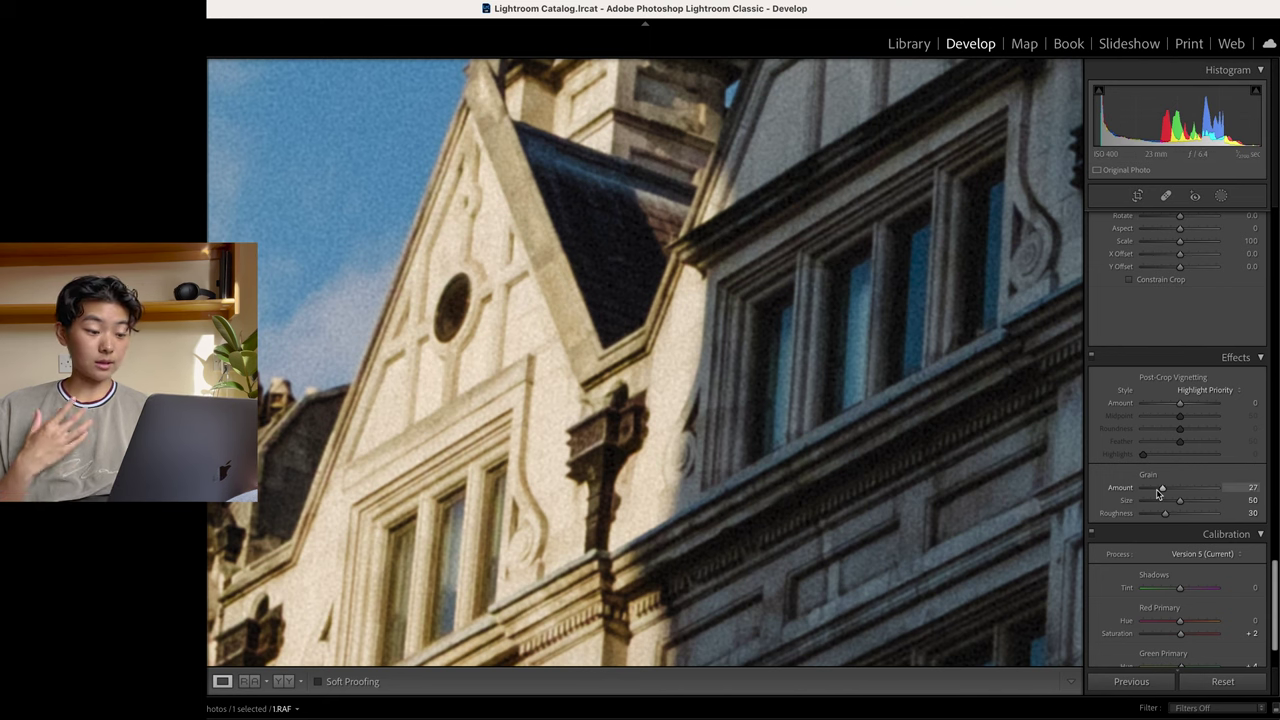
Reset grain to 0, apply the Grain 35mm preset, and compare against the original
left_click_drag(1158, 493, 1109, 491)
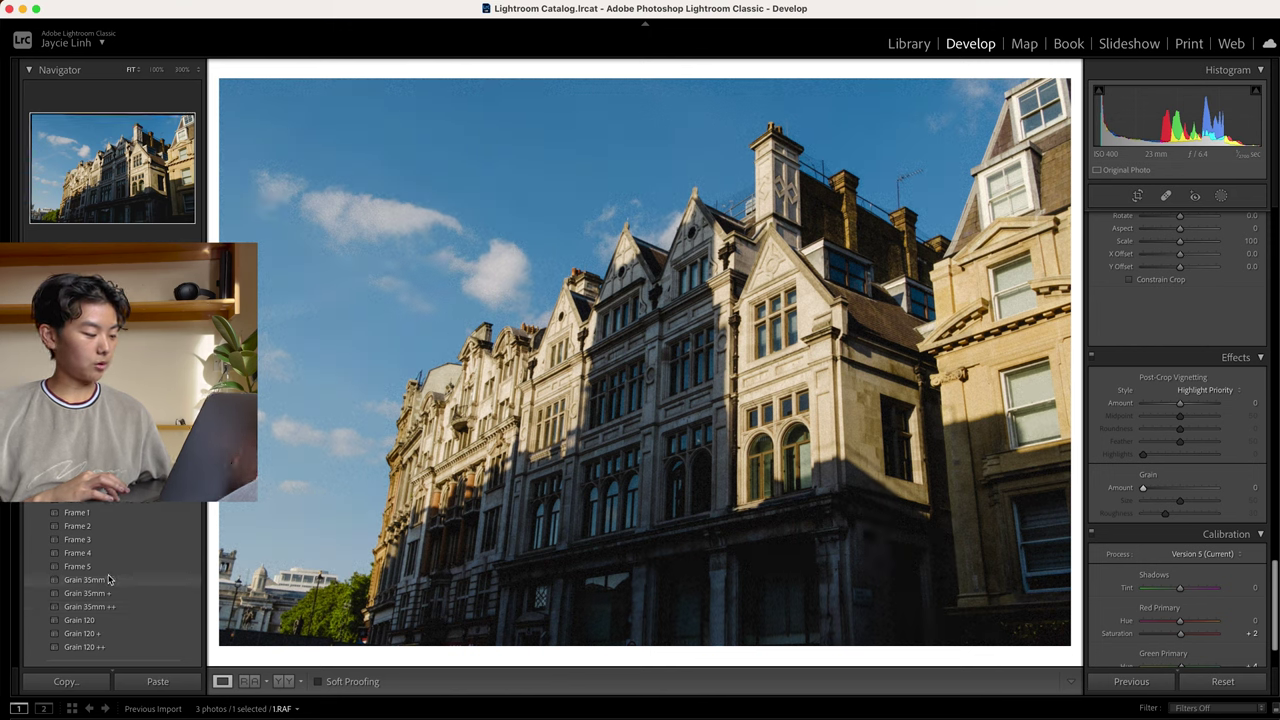
left_click(105, 580)
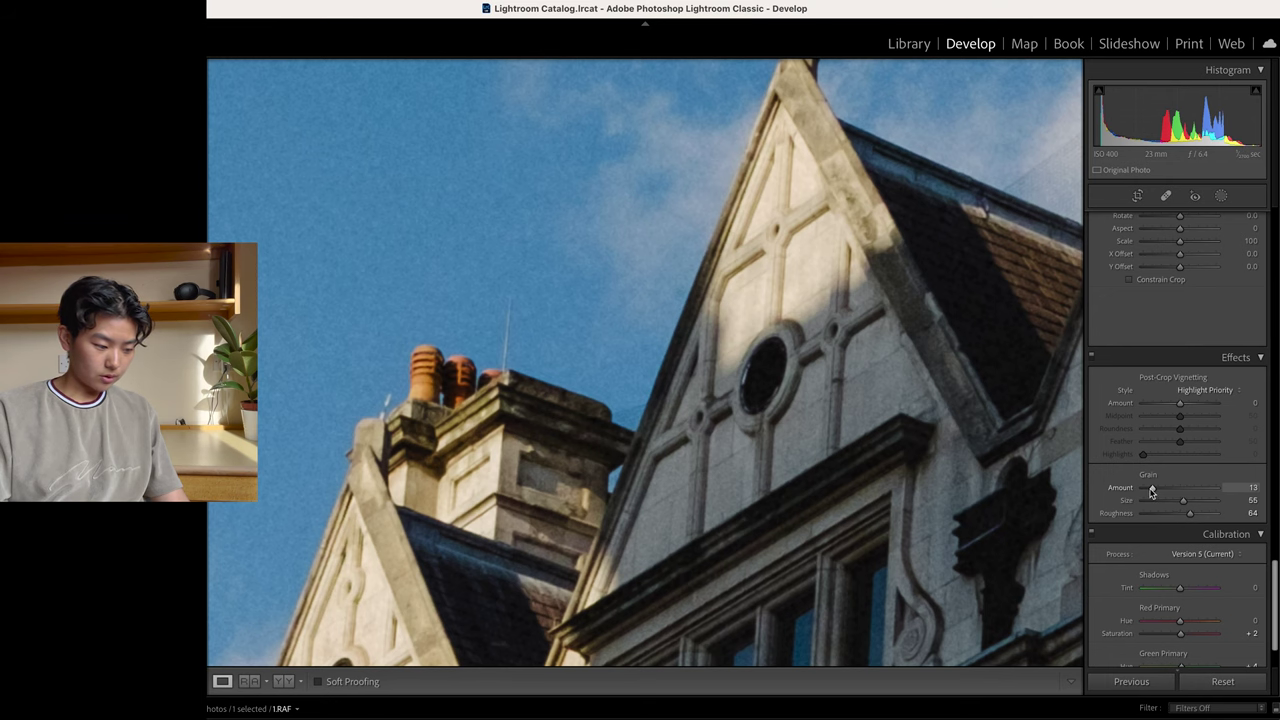
key("backslash")
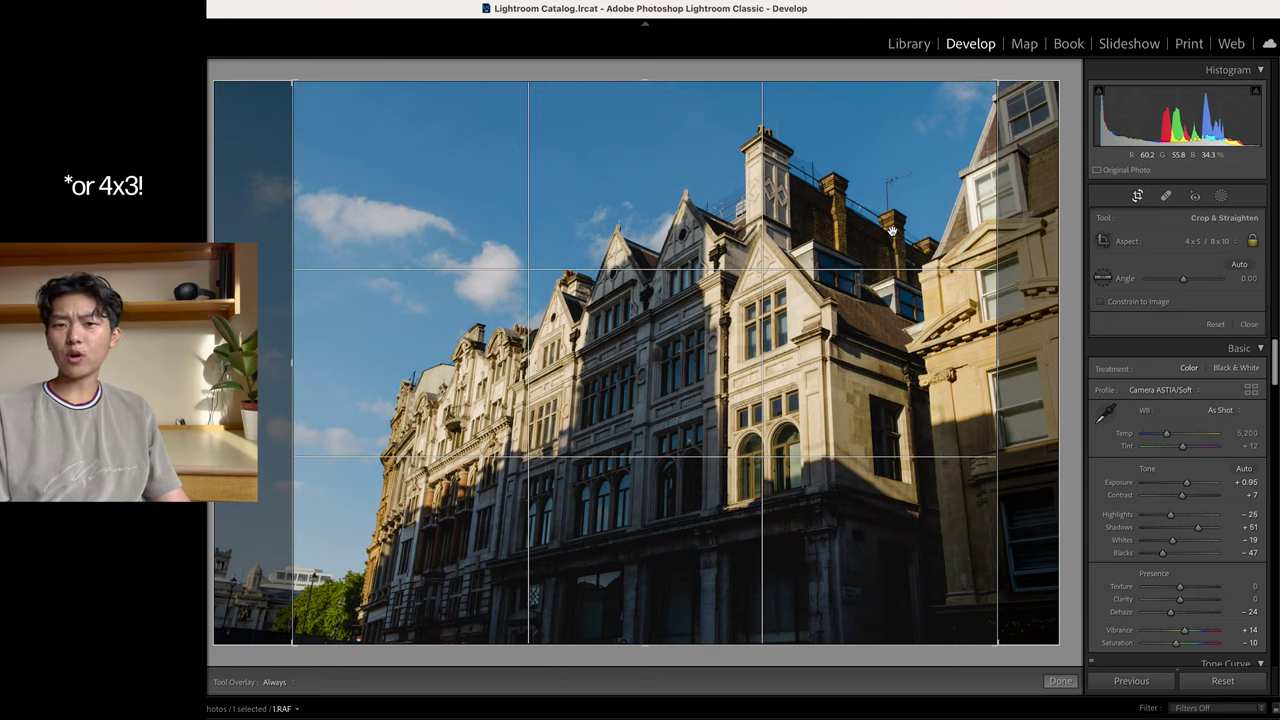
Commit the 4 x 5 crop on the building photo
key("Return")
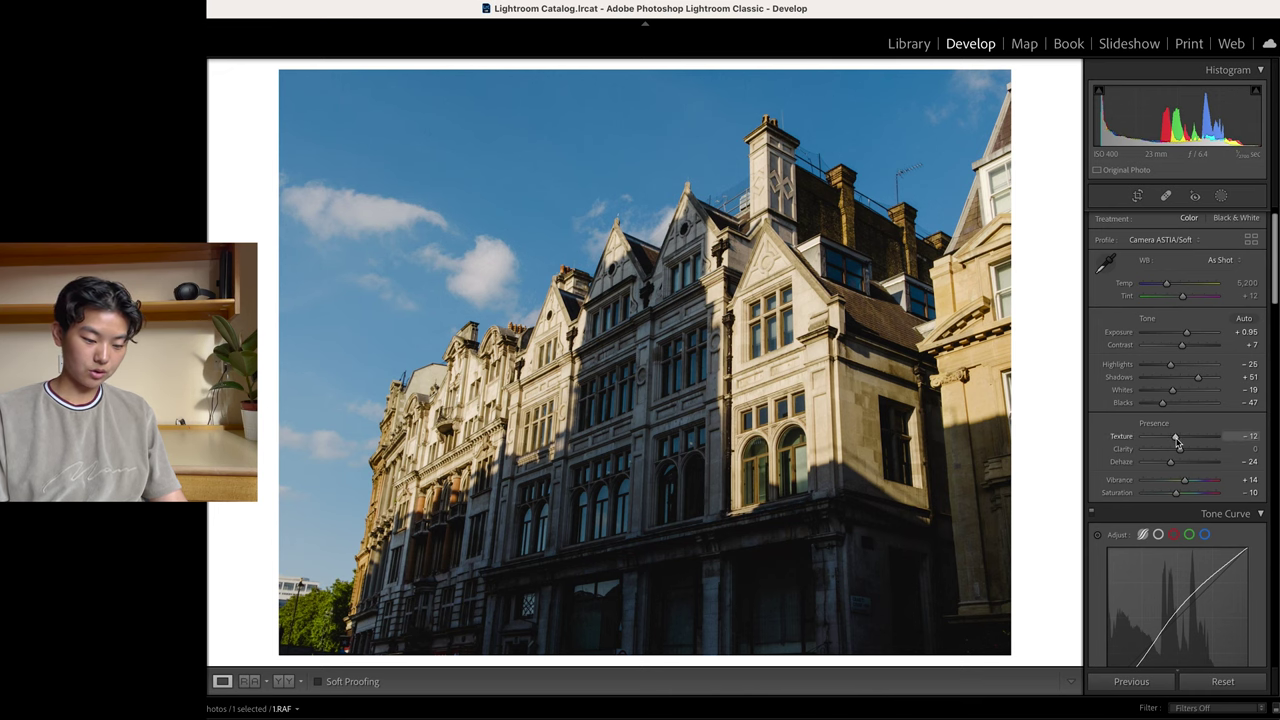
Inspect gable and window detail up close, compare before/after, and ease Dehaze to -22
left_click(790, 245)
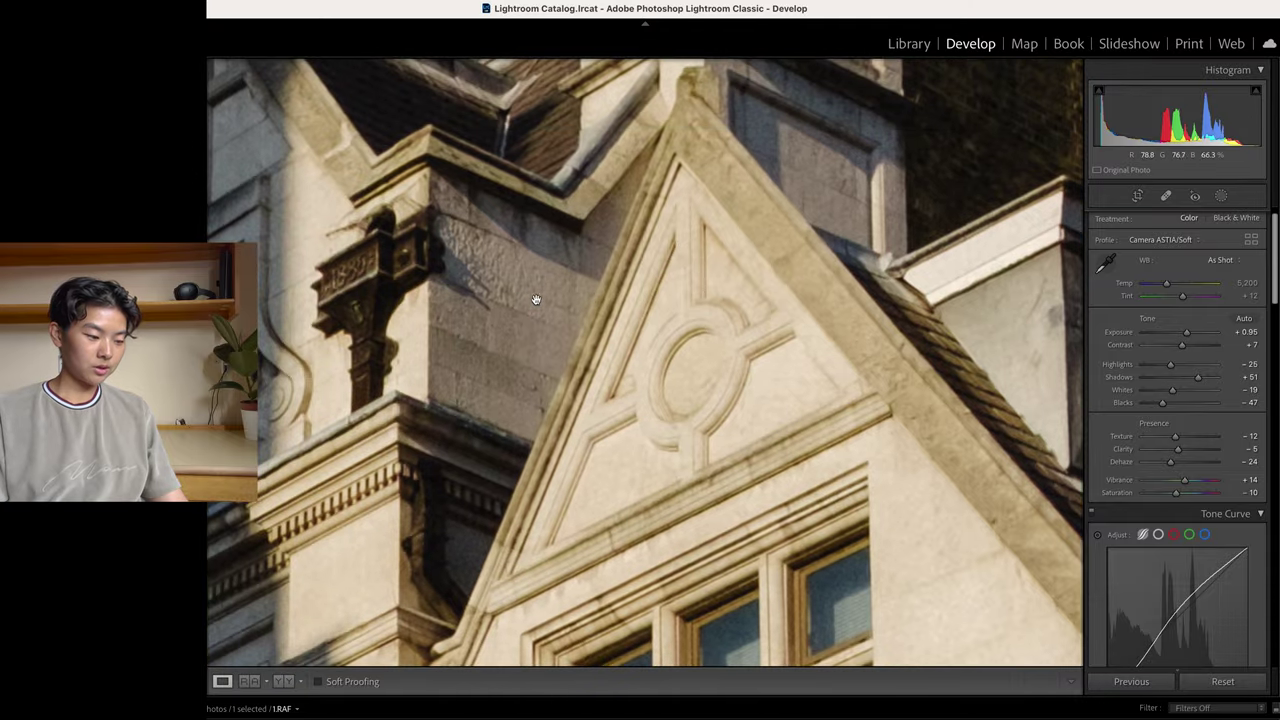
left_click_drag(534, 297, 706, 459)
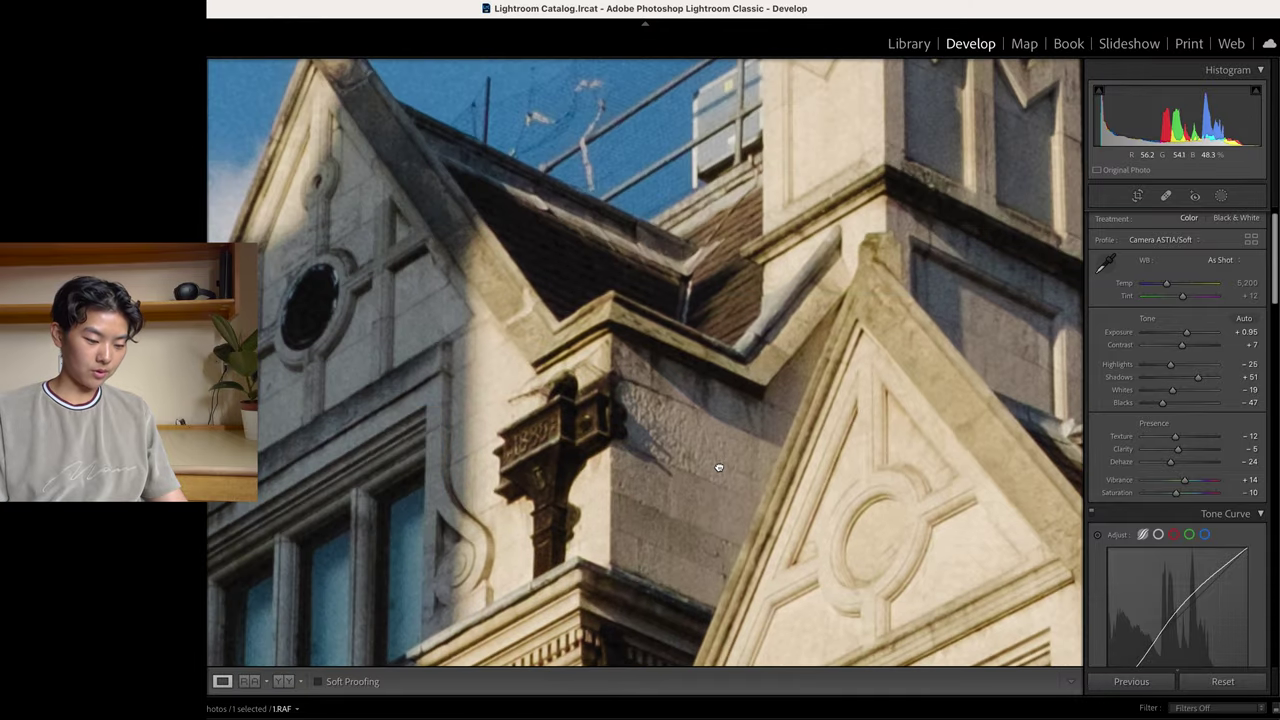
left_click(822, 413)
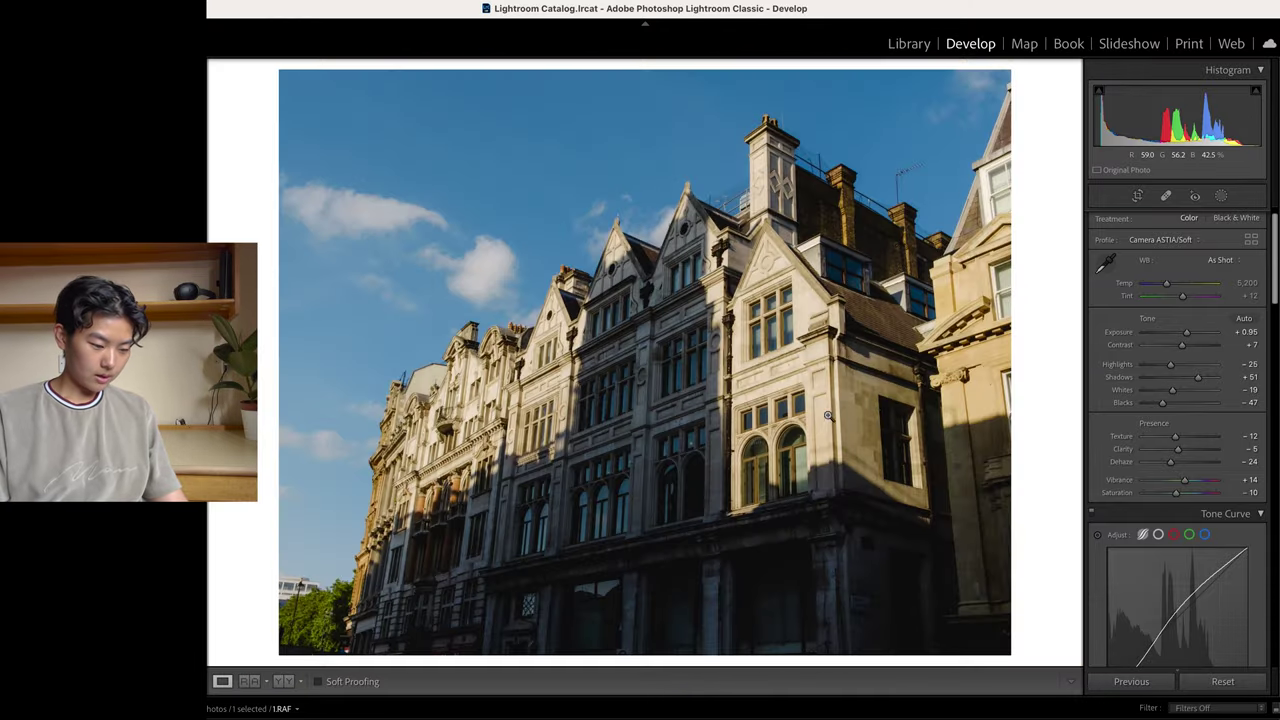
left_click(868, 392)
left_click_drag(823, 269, 834, 294)
key("backslash")
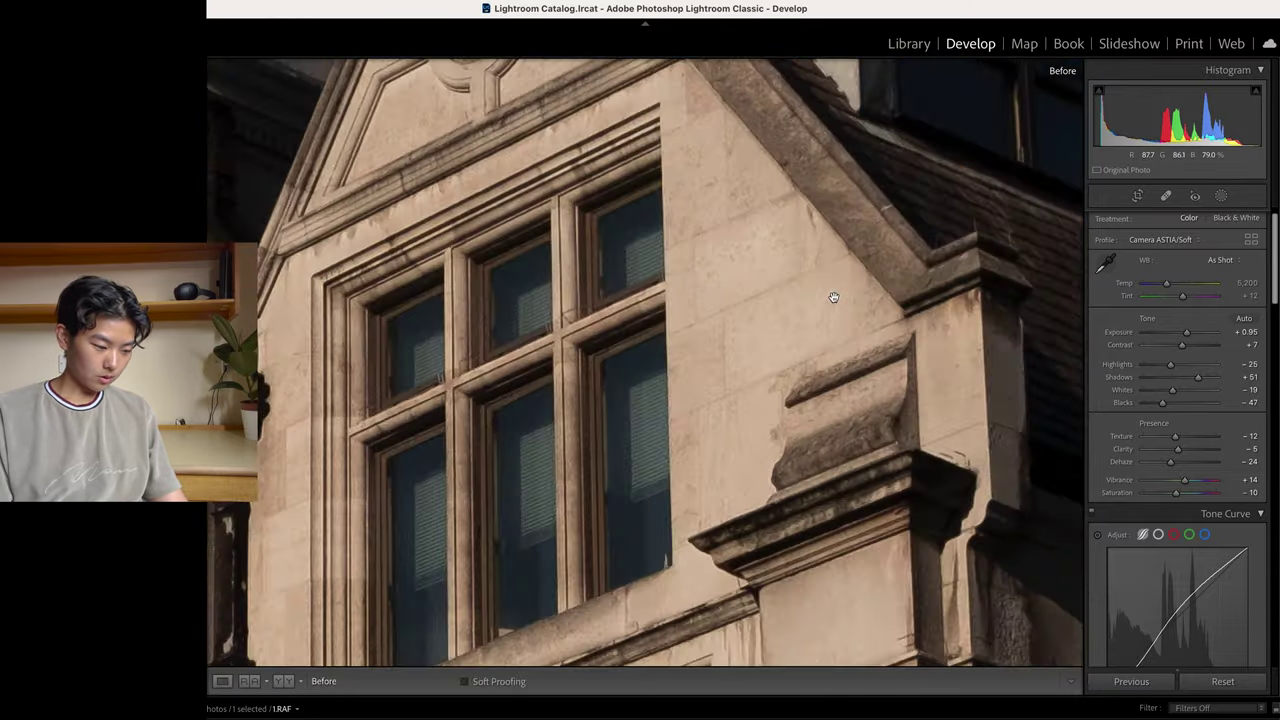
key("backslash")
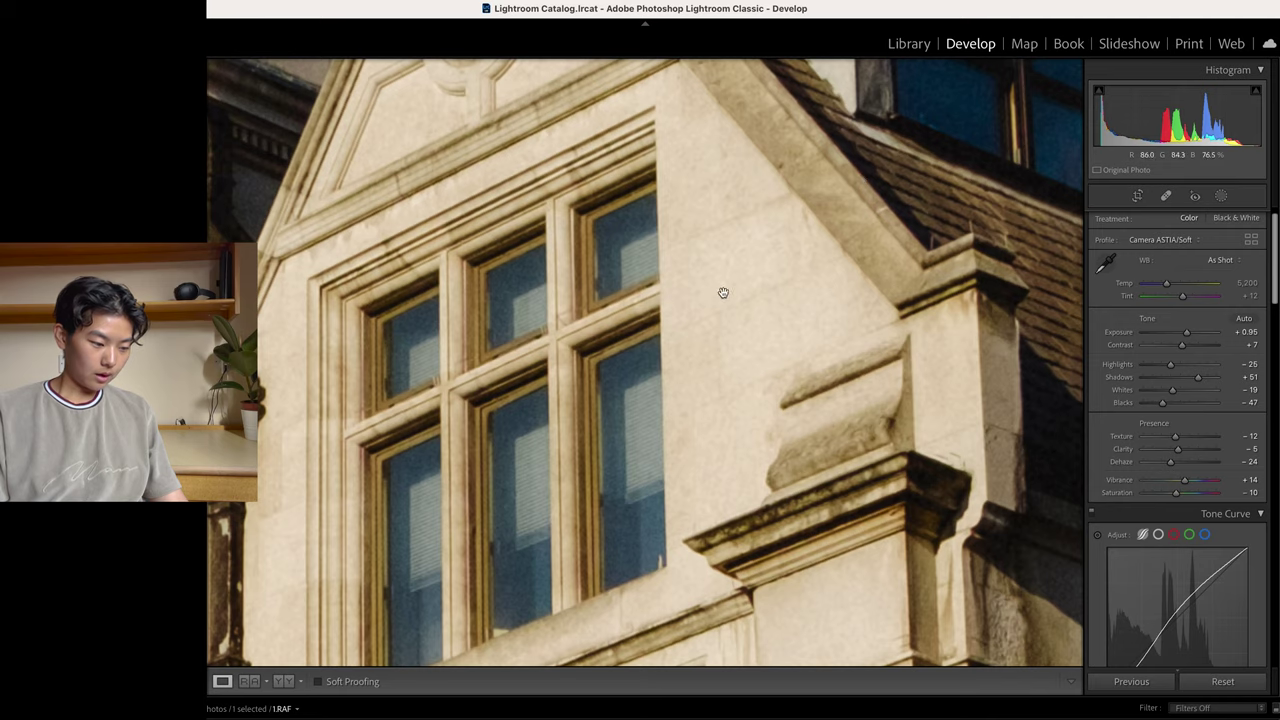
left_click(783, 346)
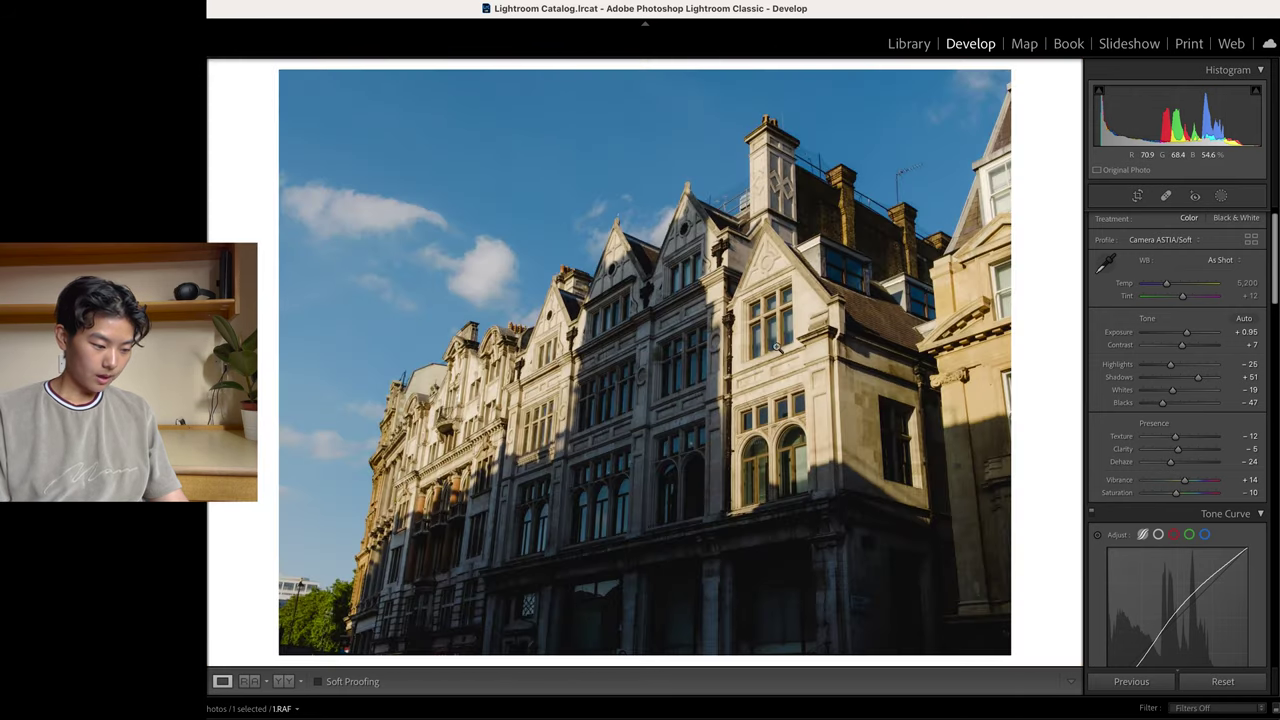
left_click(783, 346)
left_click_drag(877, 294, 700, 384)
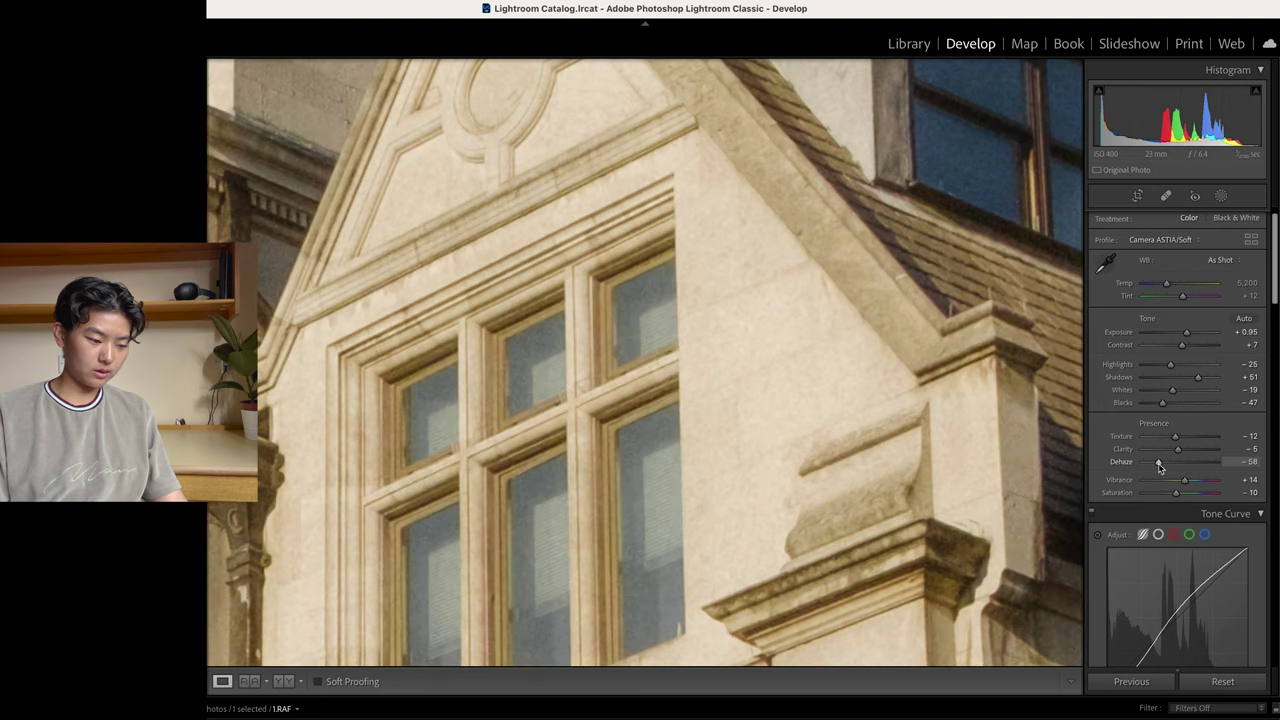
left_click_drag(1159, 466, 1172, 468)
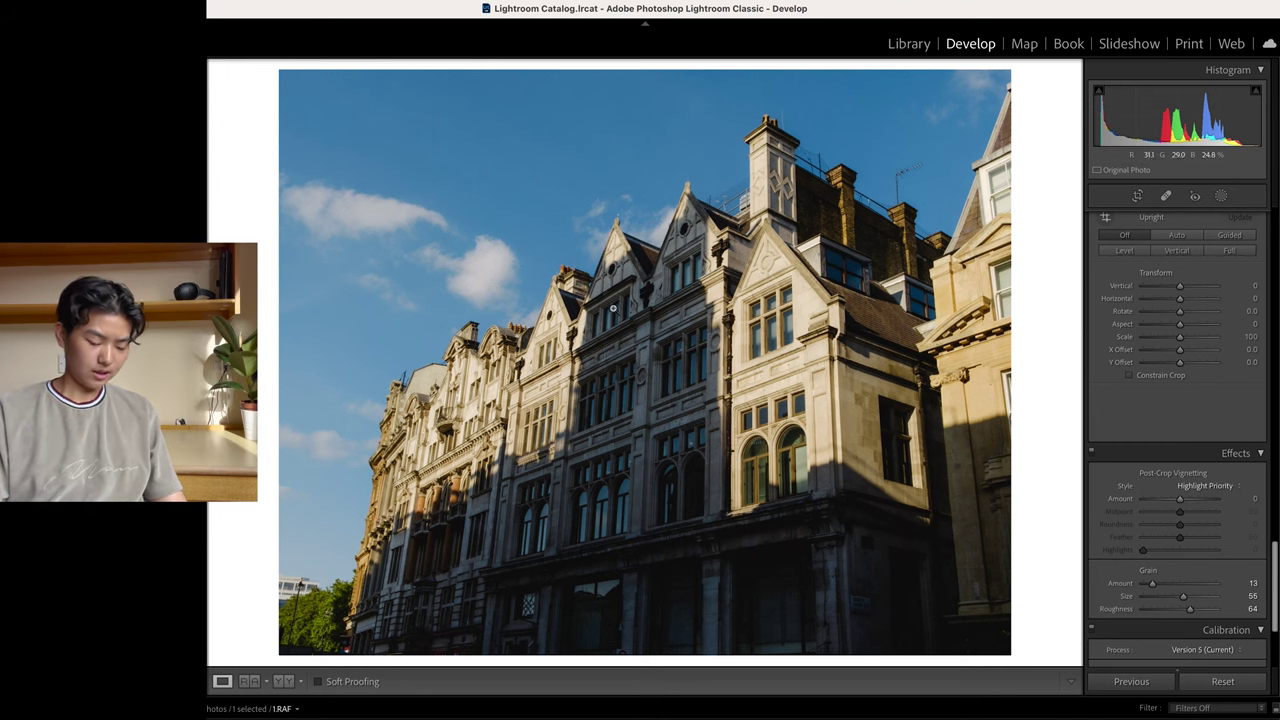
Inspect the rooftops up close, add a -6 post-crop vignette, and compare before/after
left_click(560, 280)
left_click_drag(560, 280, 673, 345)
scroll(673, 345, "down", 2)
scroll(673, 345, "right", 2)
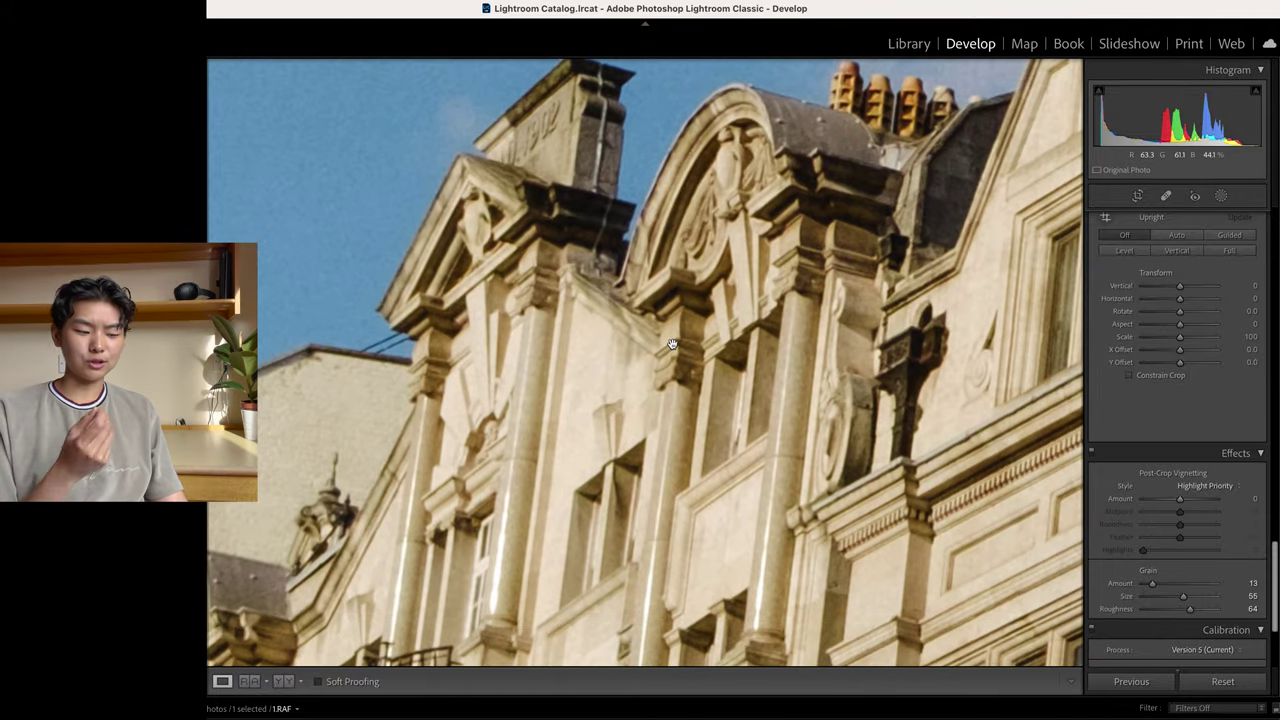
scroll(801, 334, "right", 3)
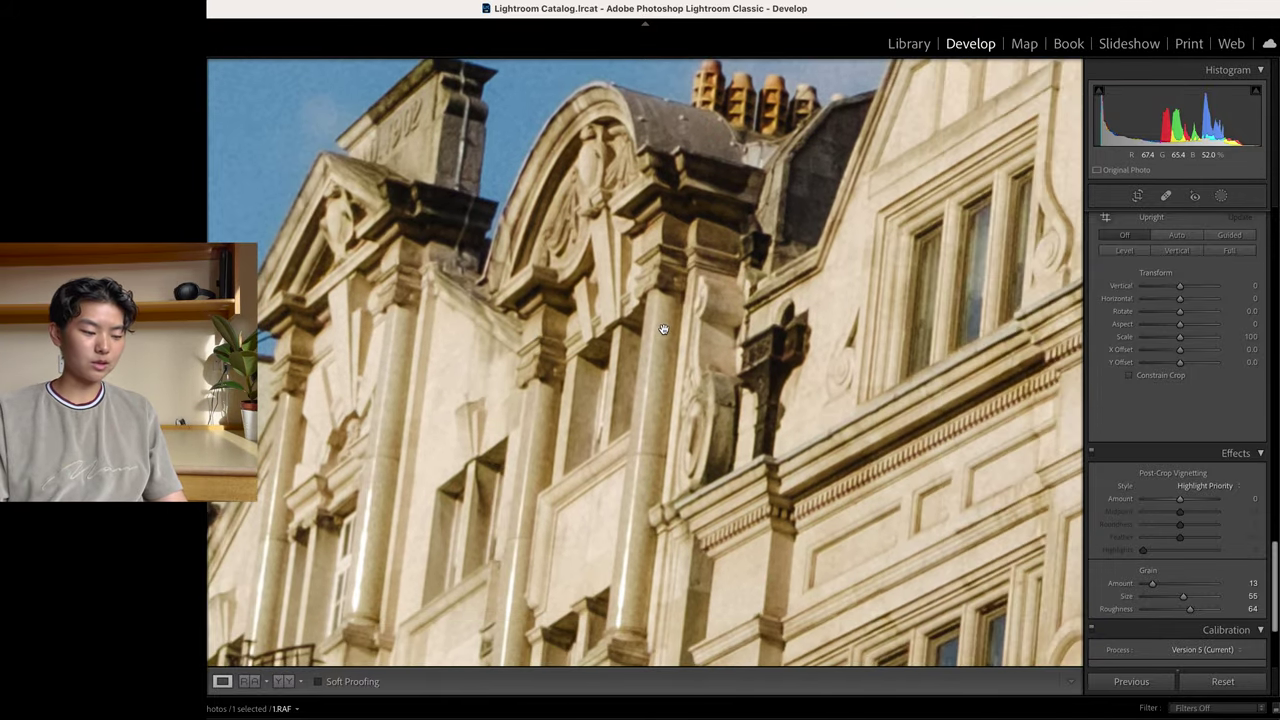
left_click(740, 321)
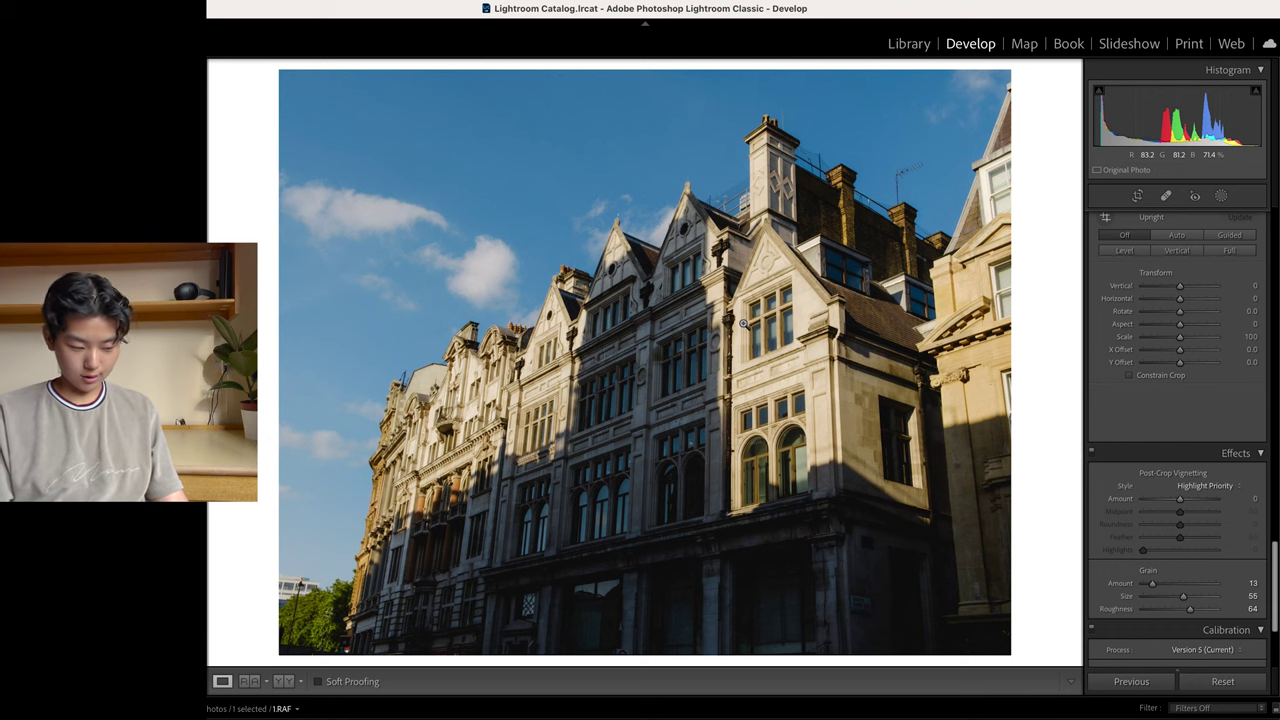
left_click_drag(1184, 508, 1178, 507)
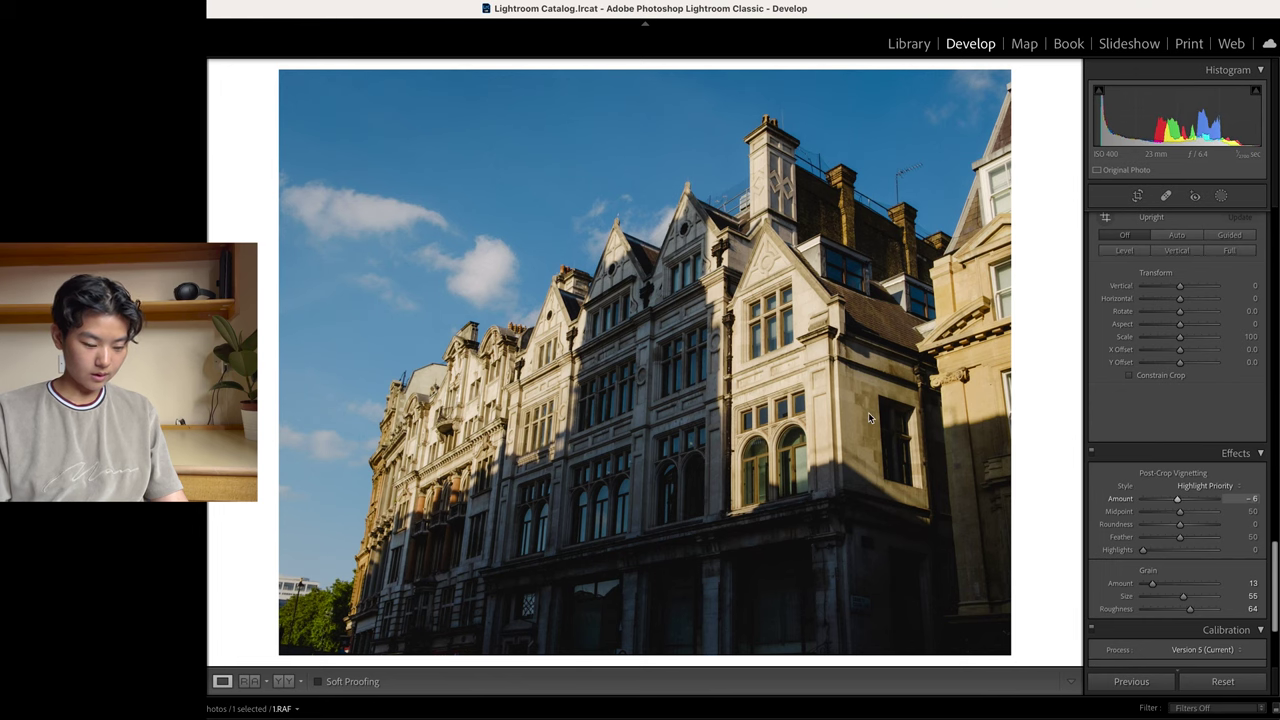
key("backslash")
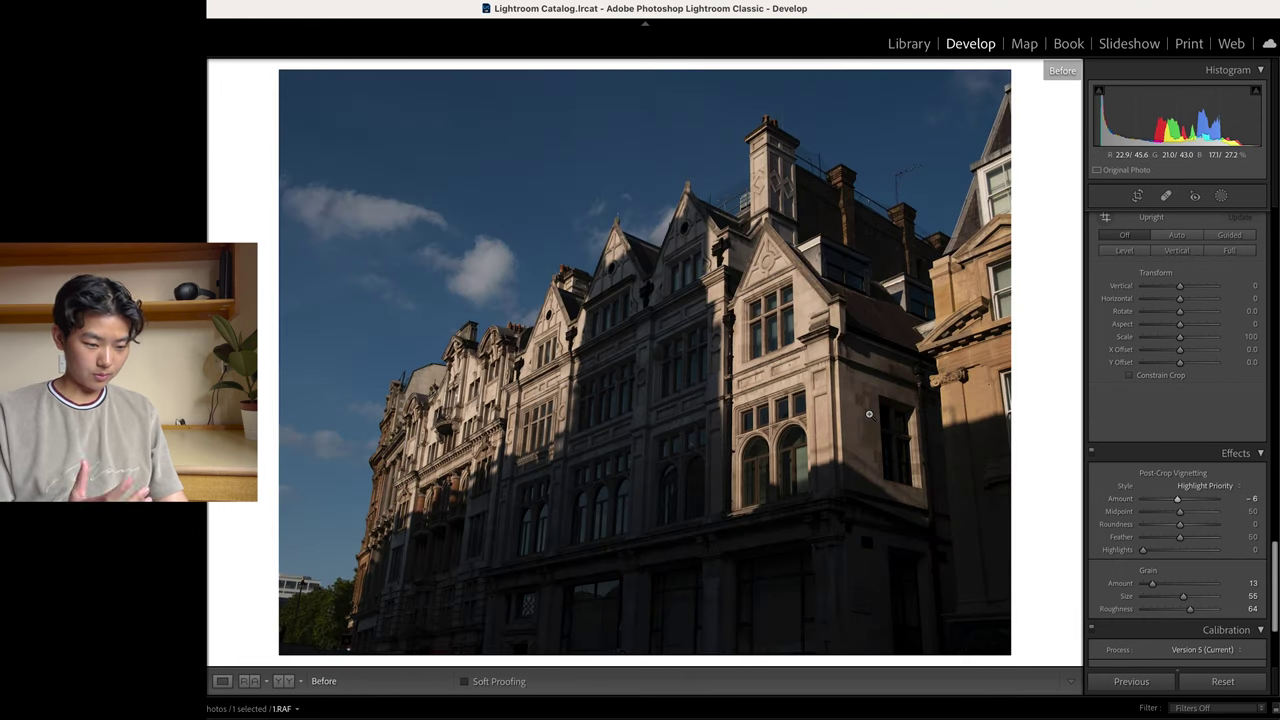
key("backslash")
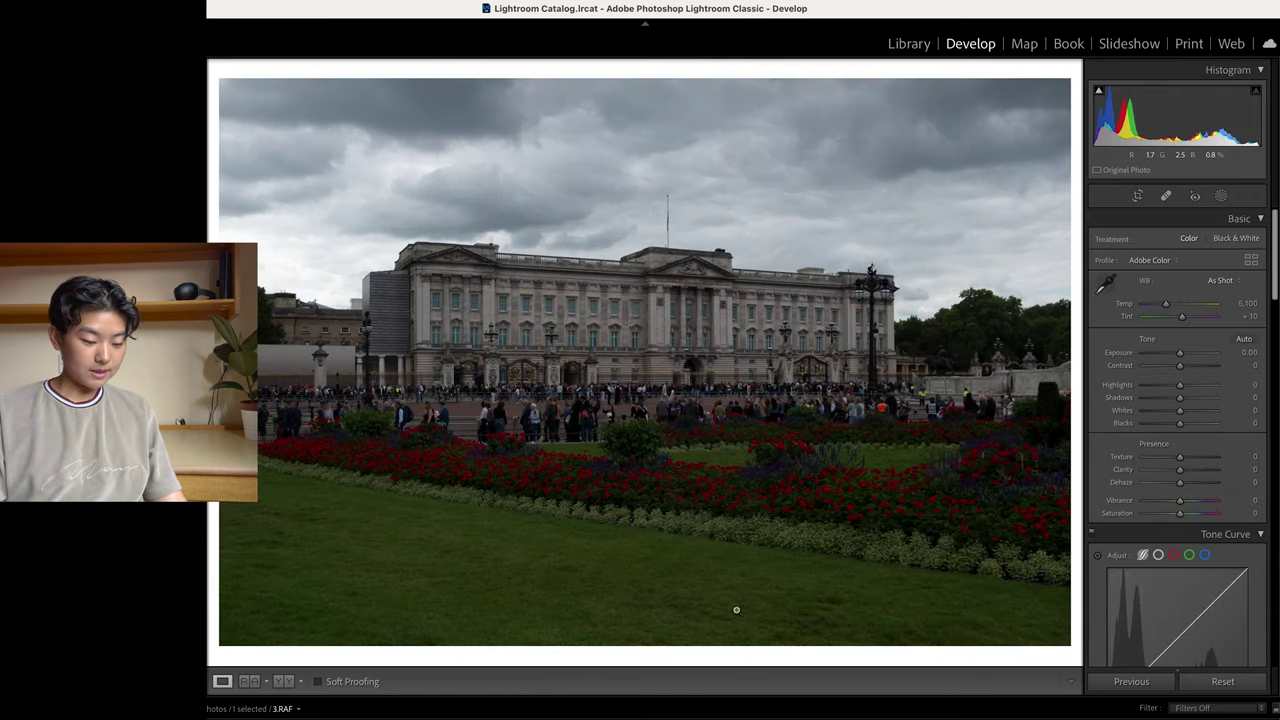
Paste the previous photo's settings onto the palace photo and lower Exposure to +0.70
left_click(1131, 689)
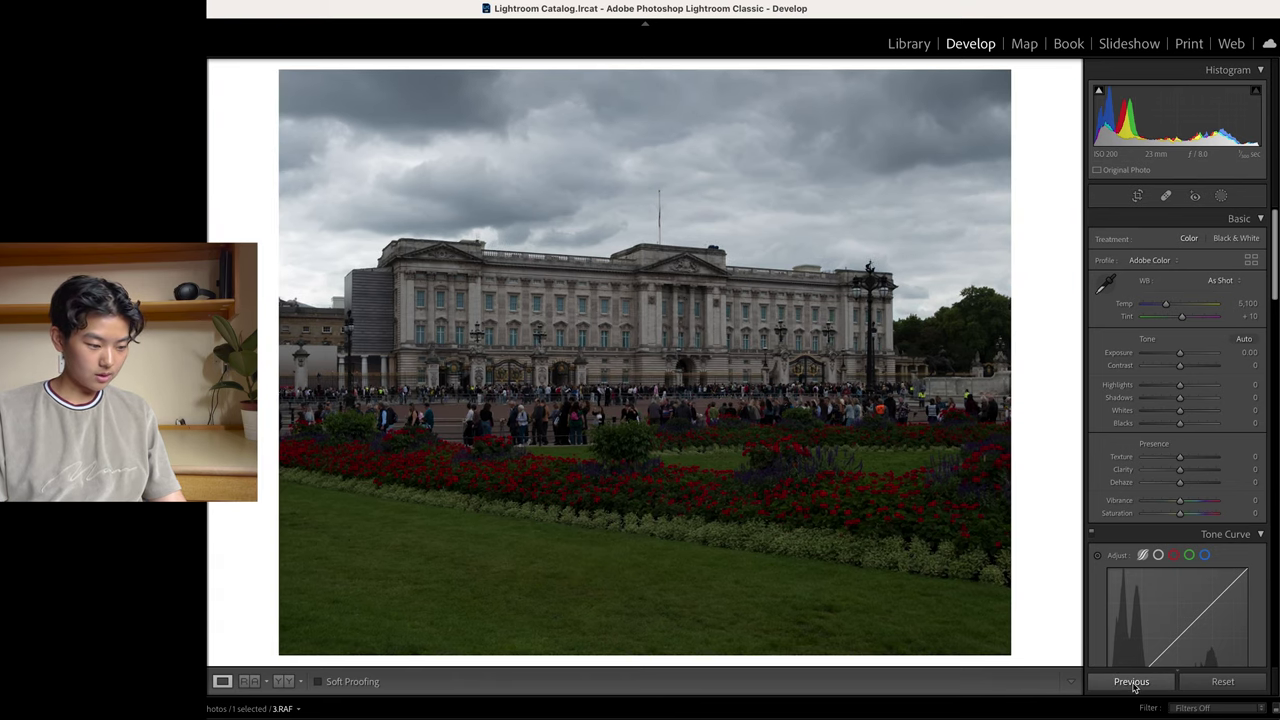
left_click(1131, 684)
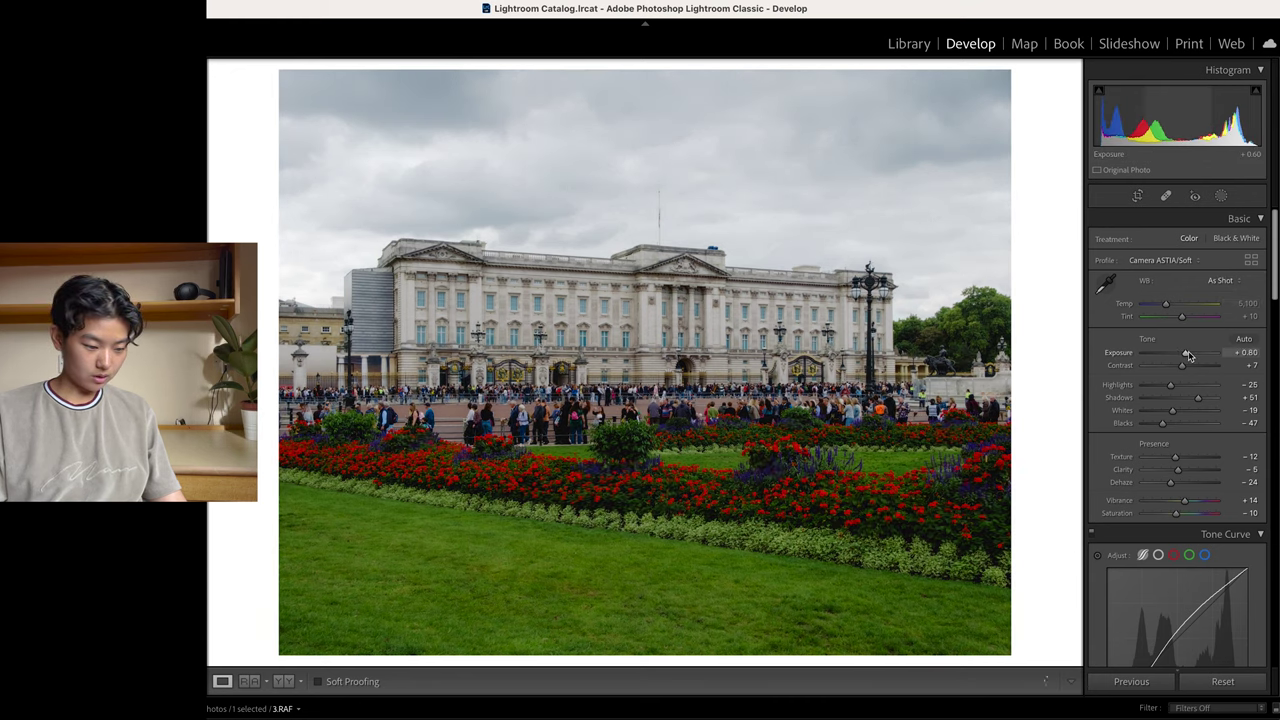
left_click_drag(1189, 357, 1187, 356)
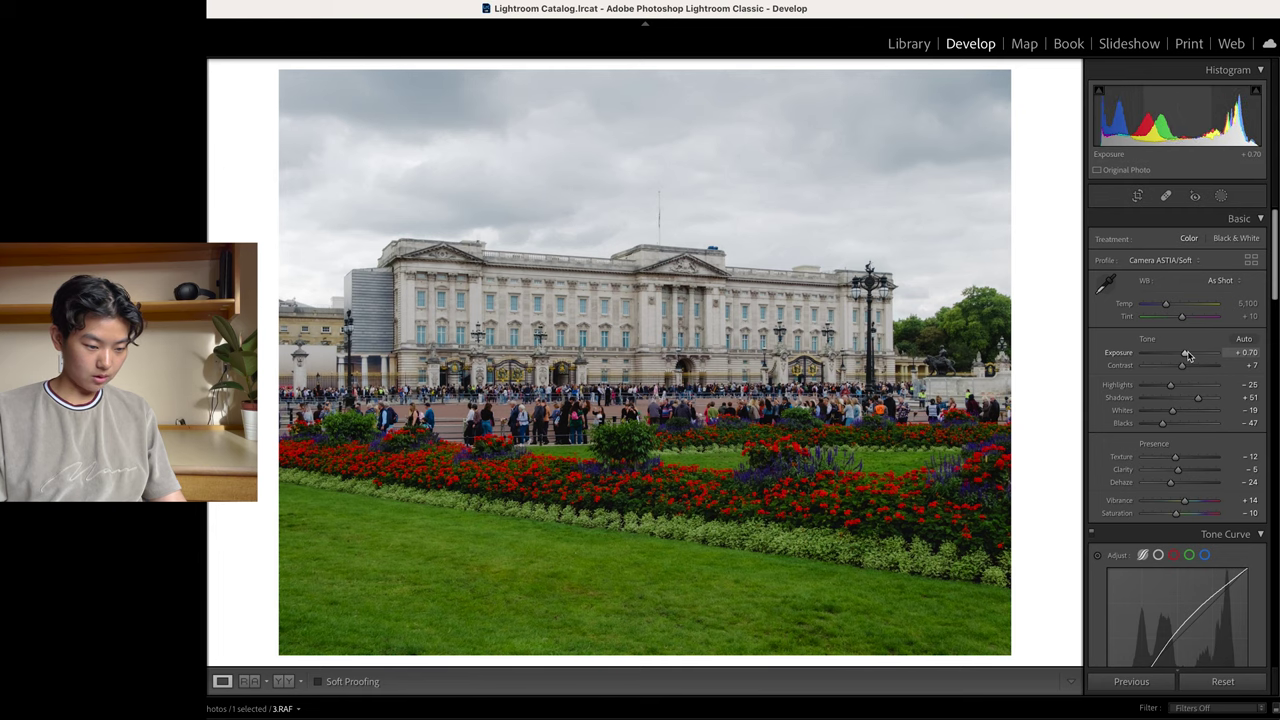
Apply the 4x5 crop to the palace photo, shifting the framing slightly right to recentre the facade
left_click(1139, 197)
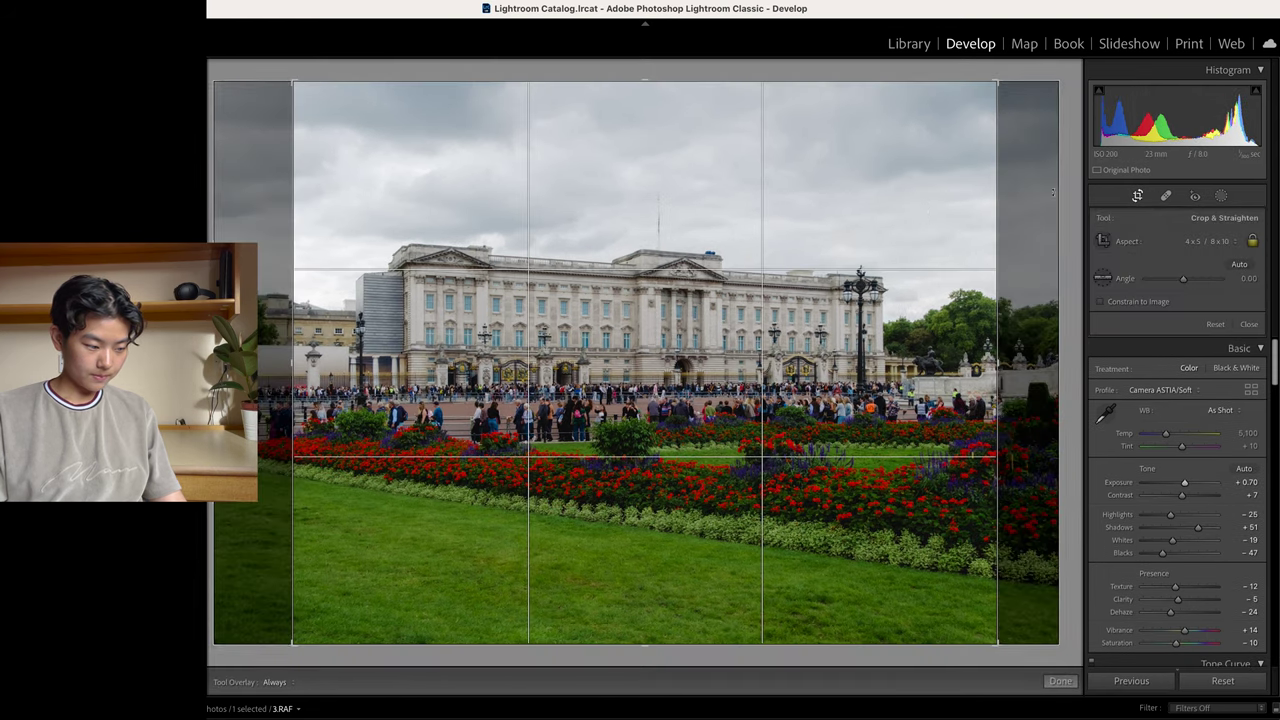
left_click_drag(872, 223, 882, 224)
key("Return")
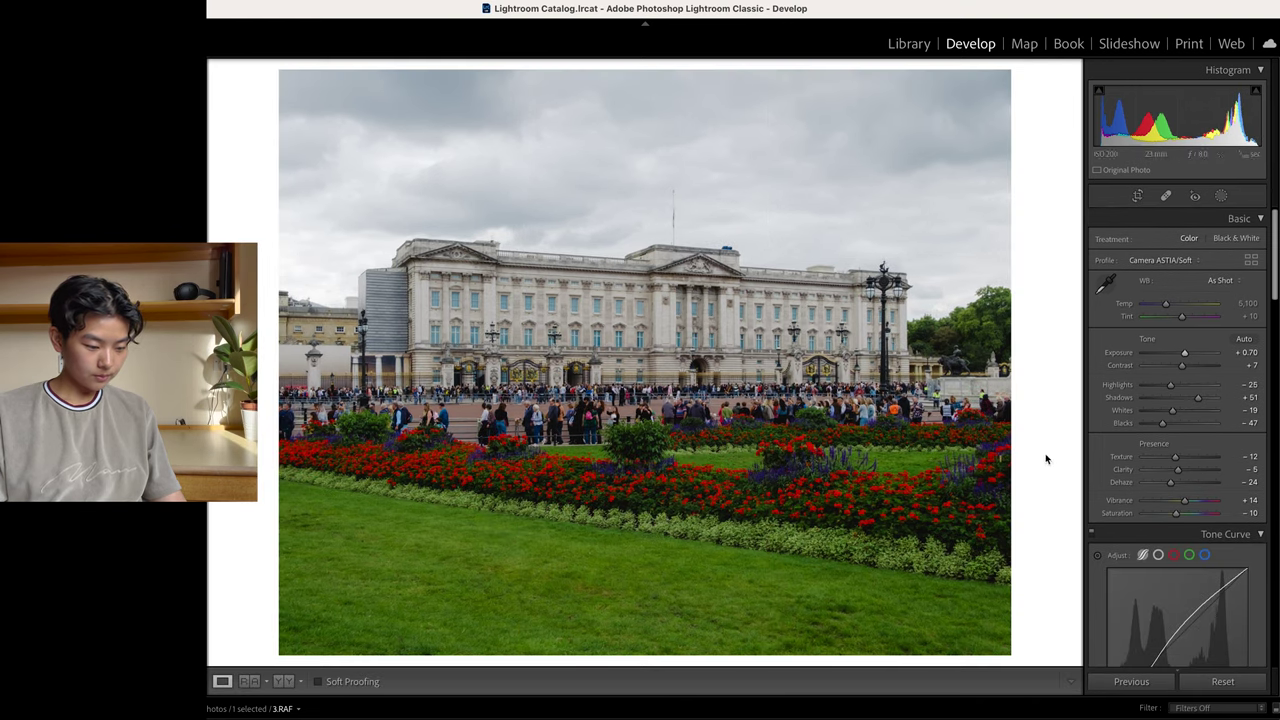
Inspect the palace photo up close, then set Highlights to -14 to adjust the sky
left_click(790, 493)
left_click_drag(760, 150, 692, 480)
left_click(750, 380)
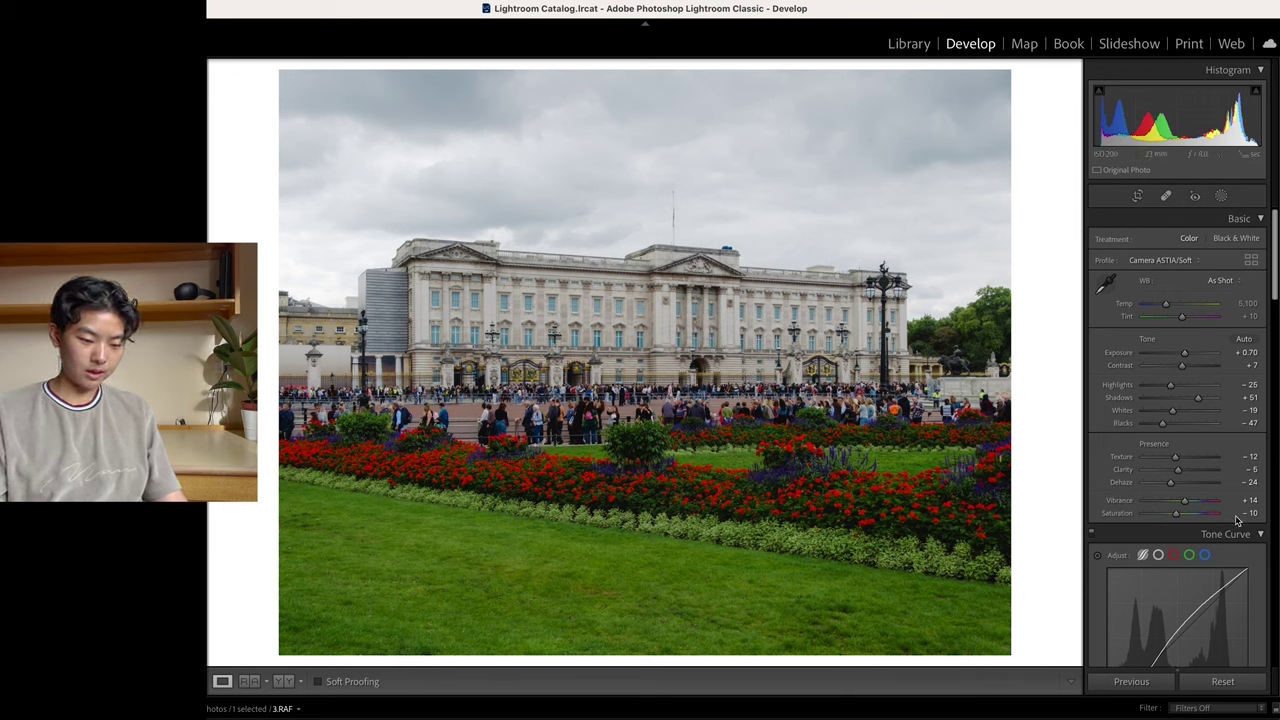
left_click(1156, 386)
left_click_drag(1155, 388, 1152, 389)
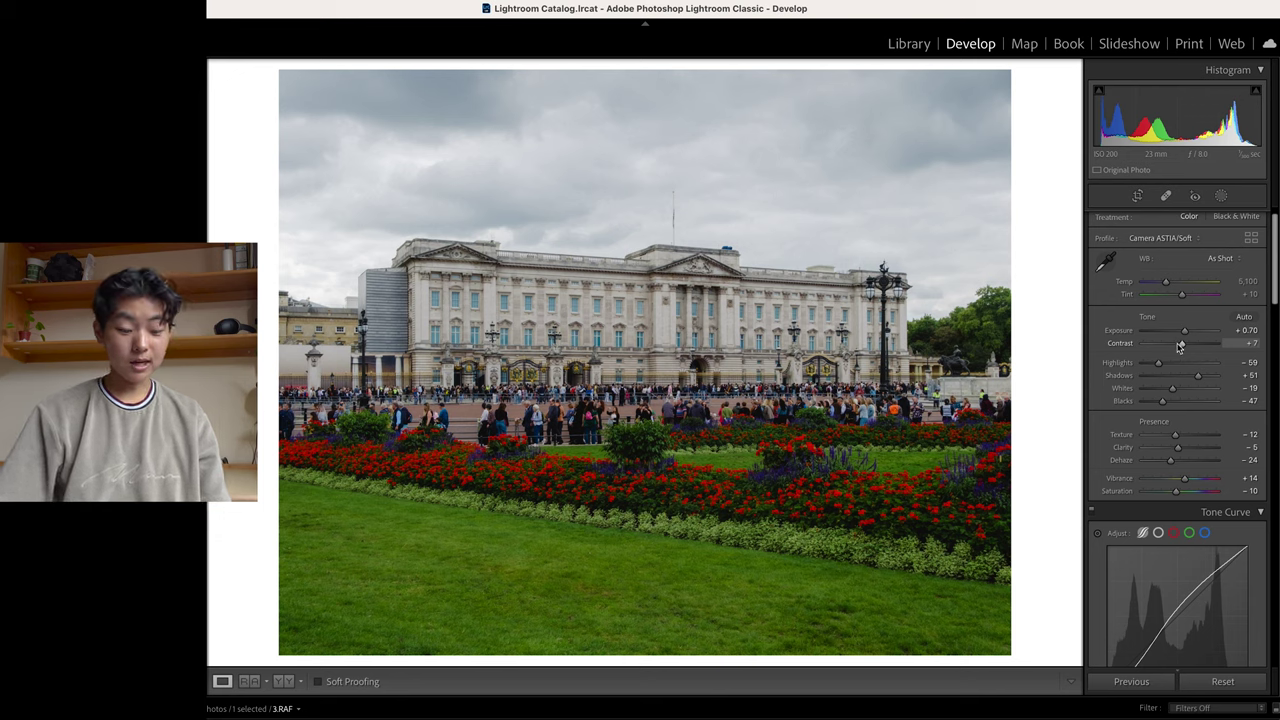
left_click_drag(1160, 362, 1161, 393)
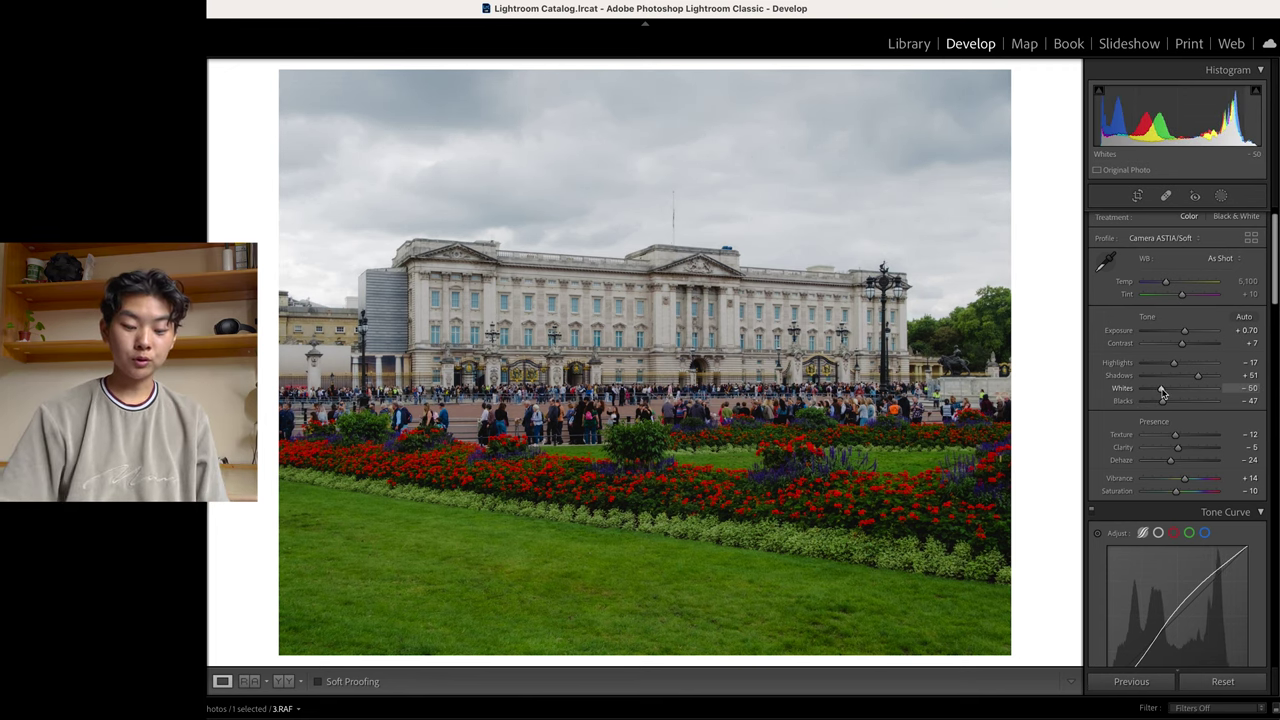
Set Whites to -24, compare Before/After, and move on to the park photo
left_click_drag(1160, 393, 1172, 393)
key("backslash")
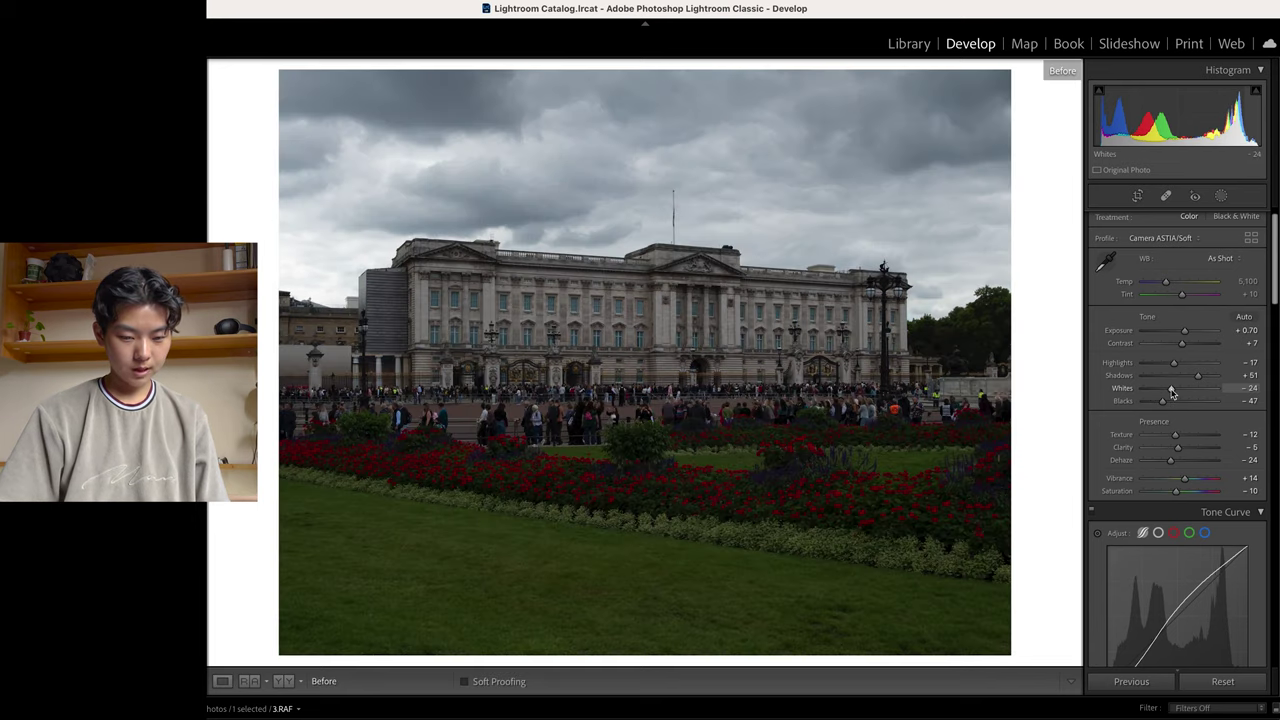
key("backslash")
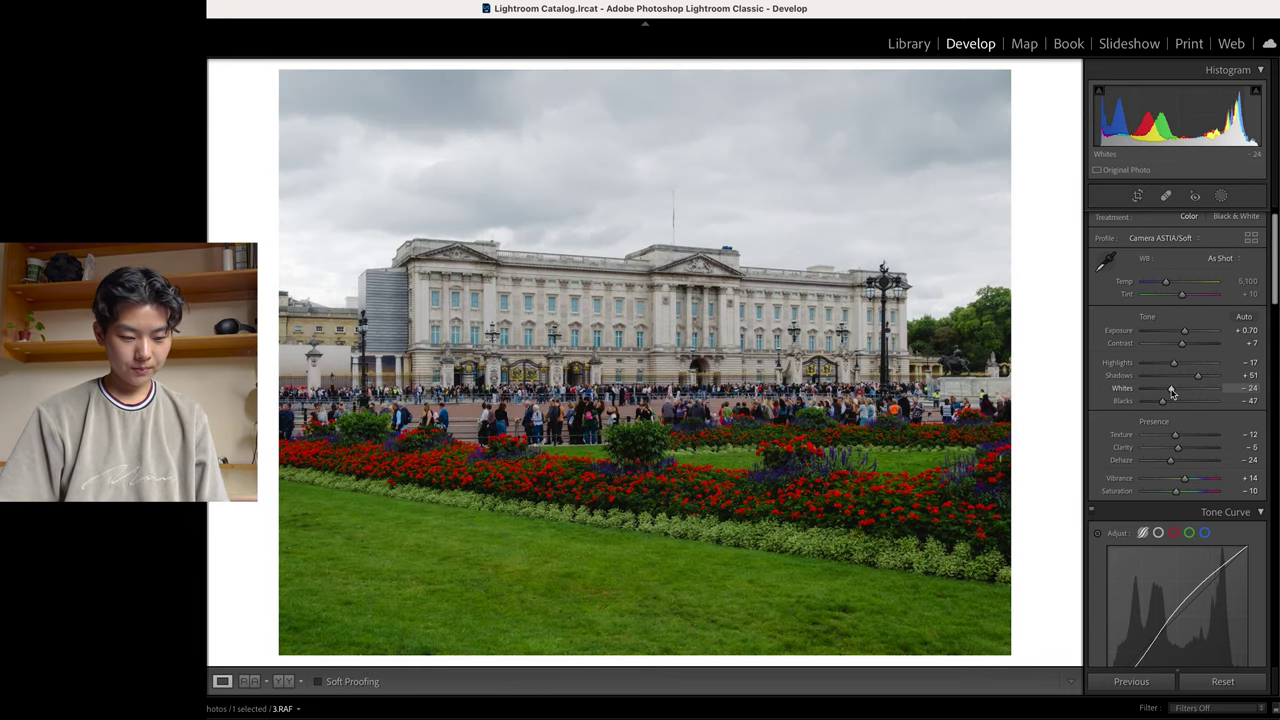
key("Left")
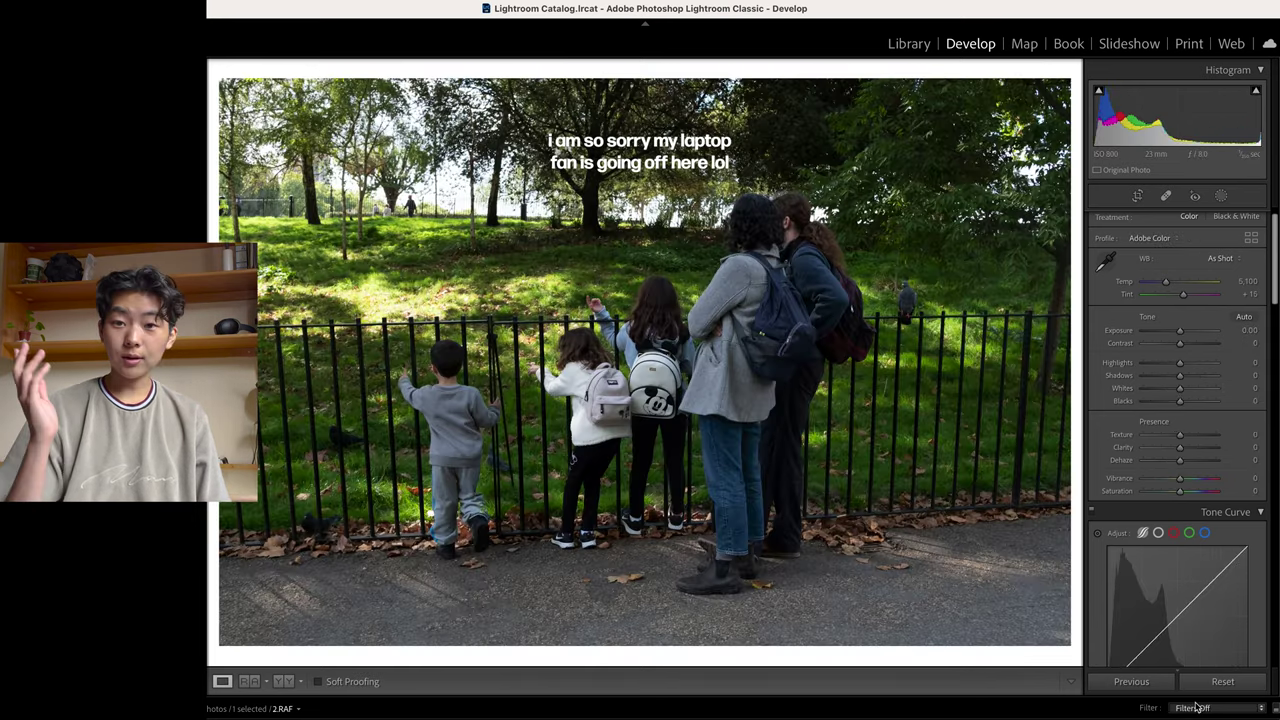
Paste the palace photo's ASTIA/Soft settings onto the park photo and reposition its 4x5 crop
left_click(1132, 681)
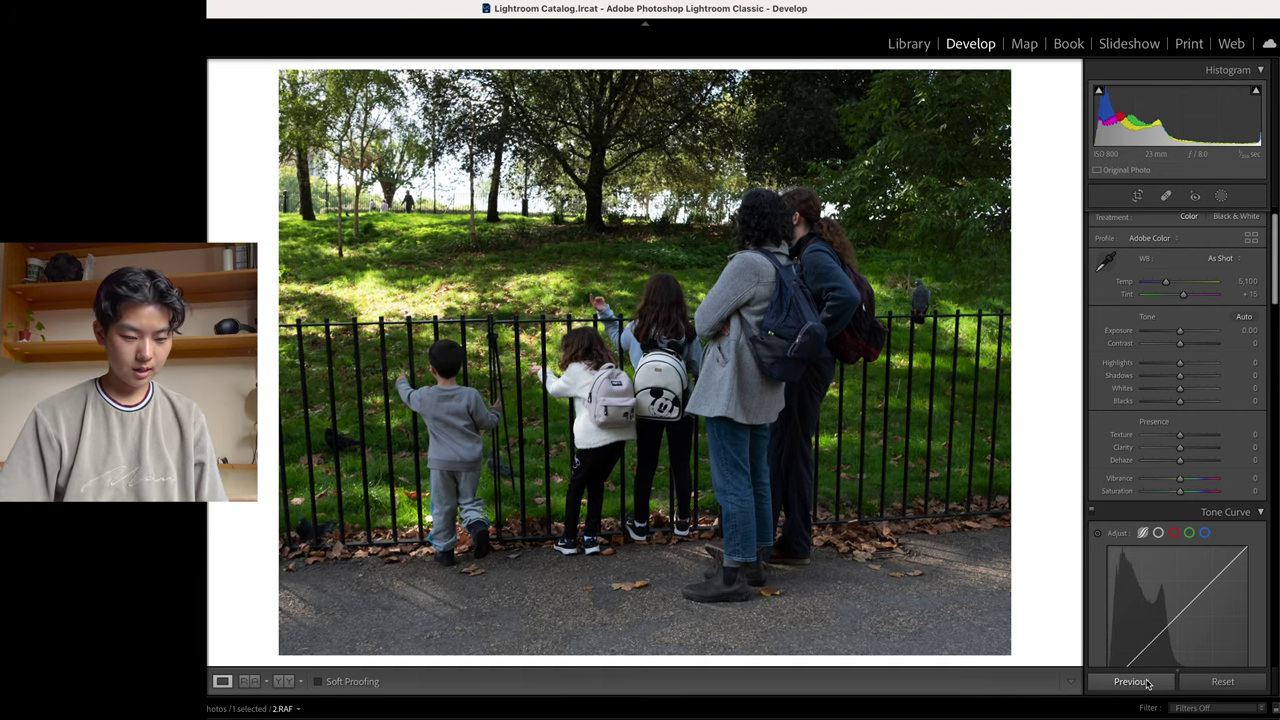
key("r")
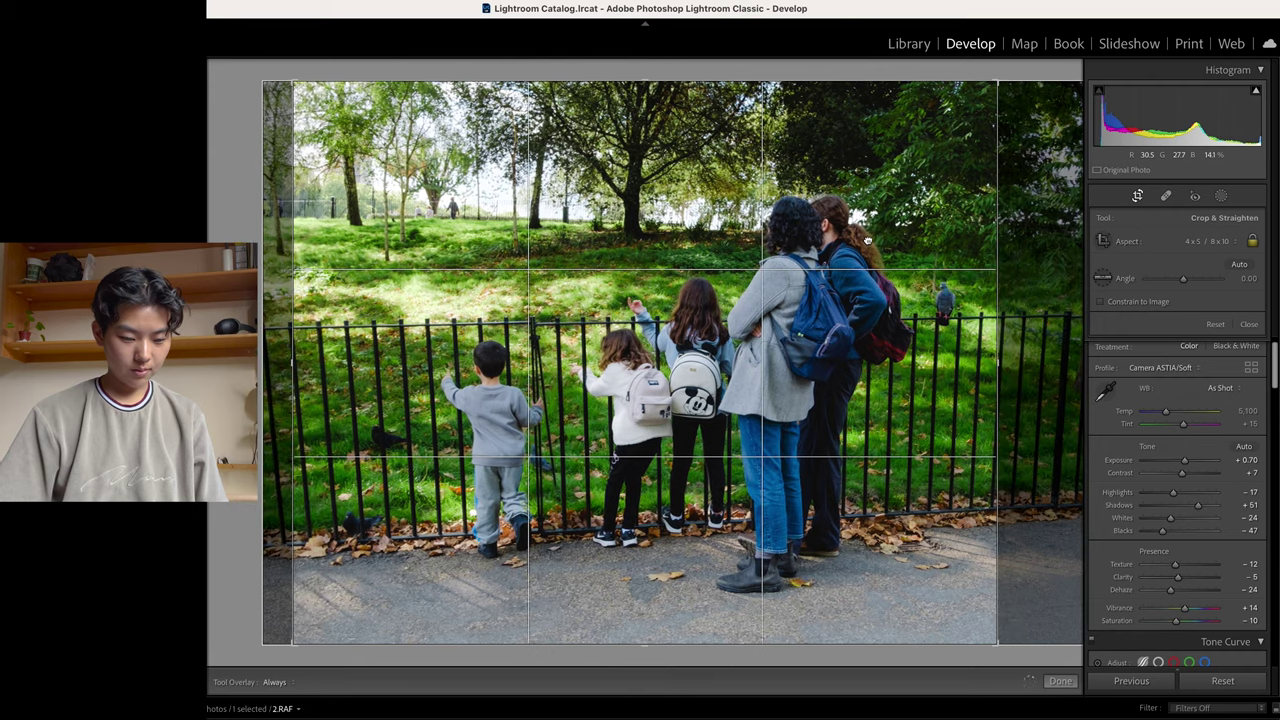
left_click_drag(867, 240, 848, 243)
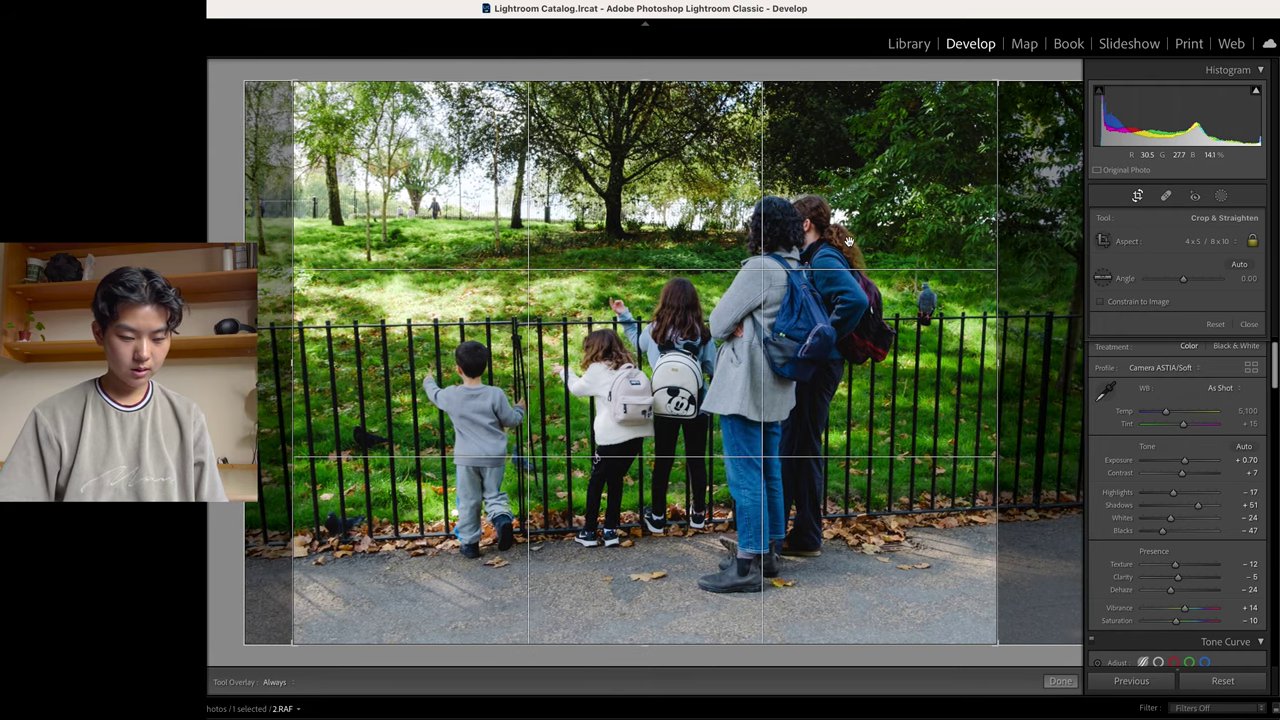
key("Return")
scroll(873, 335, "up", 4)
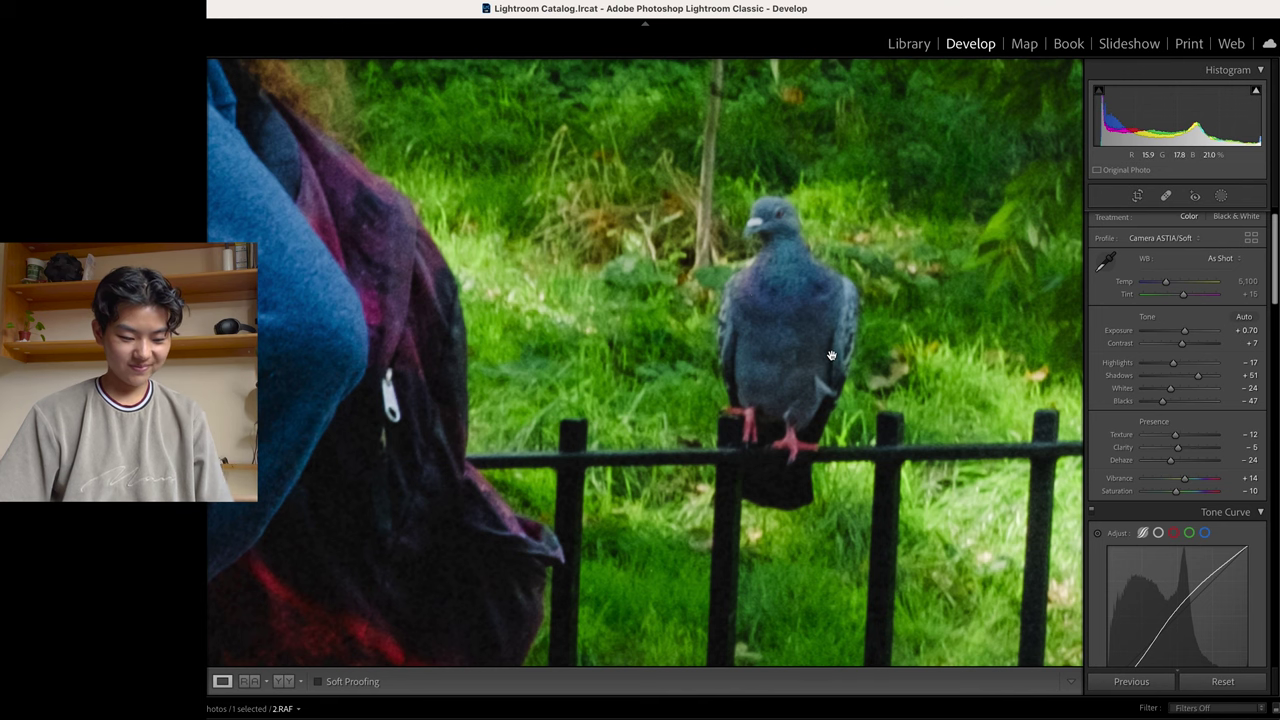
Raise the Green hue in HSL/Color to about +40 on the children-at-fence photo
left_click(831, 355)
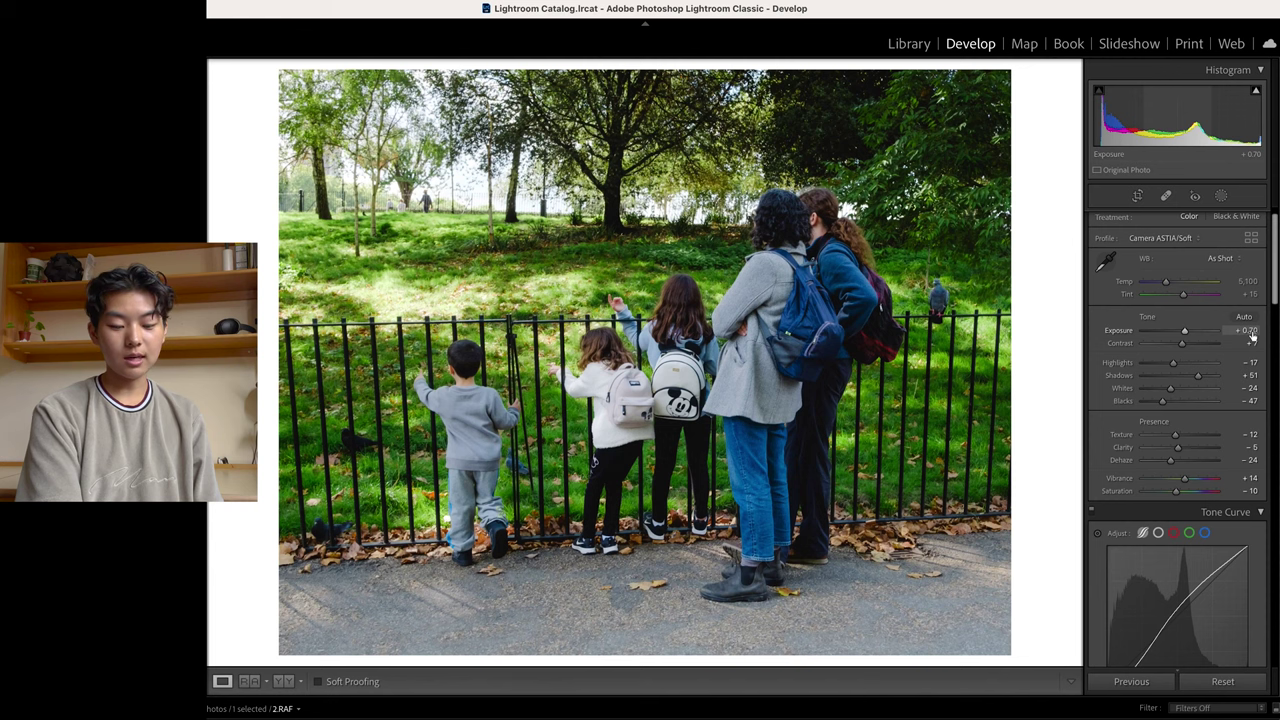
left_click_drag(1276, 272, 1259, 360)
left_click(1106, 369)
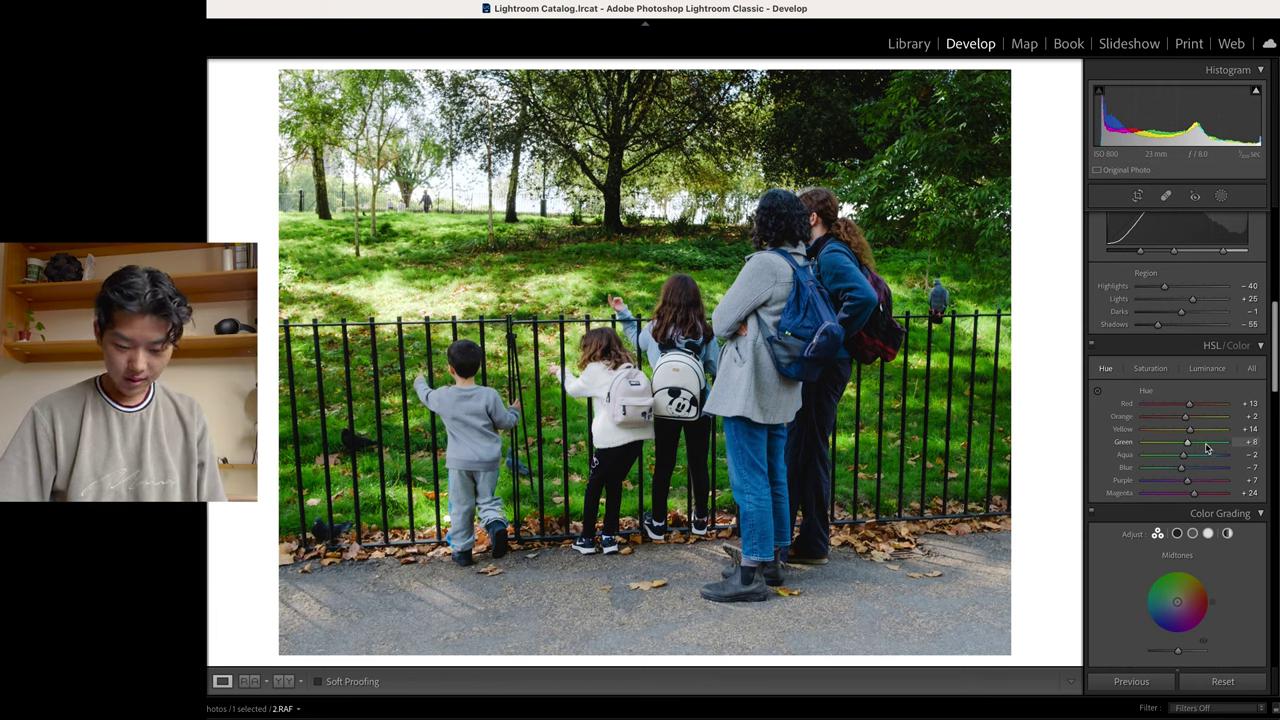
mouse_move(1189, 447)
left_mouse_down()
mouse_move(1212, 446)
mouse_move(1201, 447)
left_mouse_up()
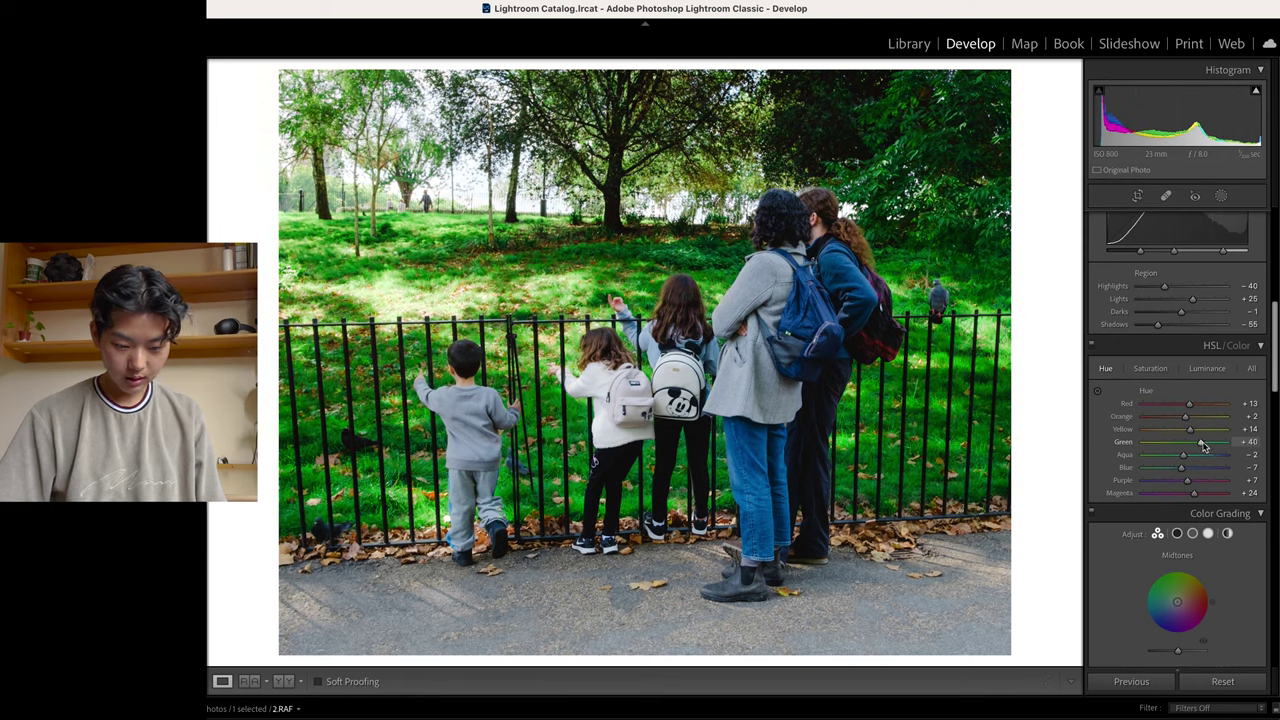
Lower the Green saturation in HSL/Color to -33
left_click(1150, 368)
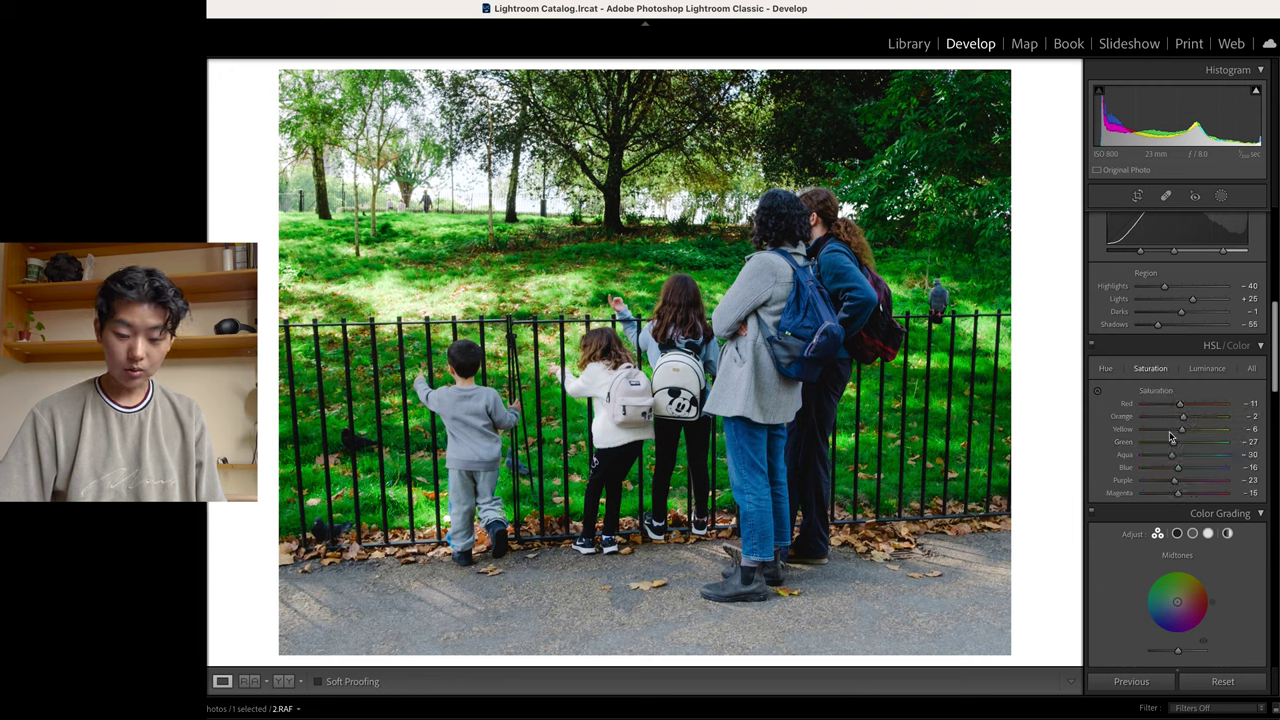
left_click_drag(1173, 450, 1170, 449)
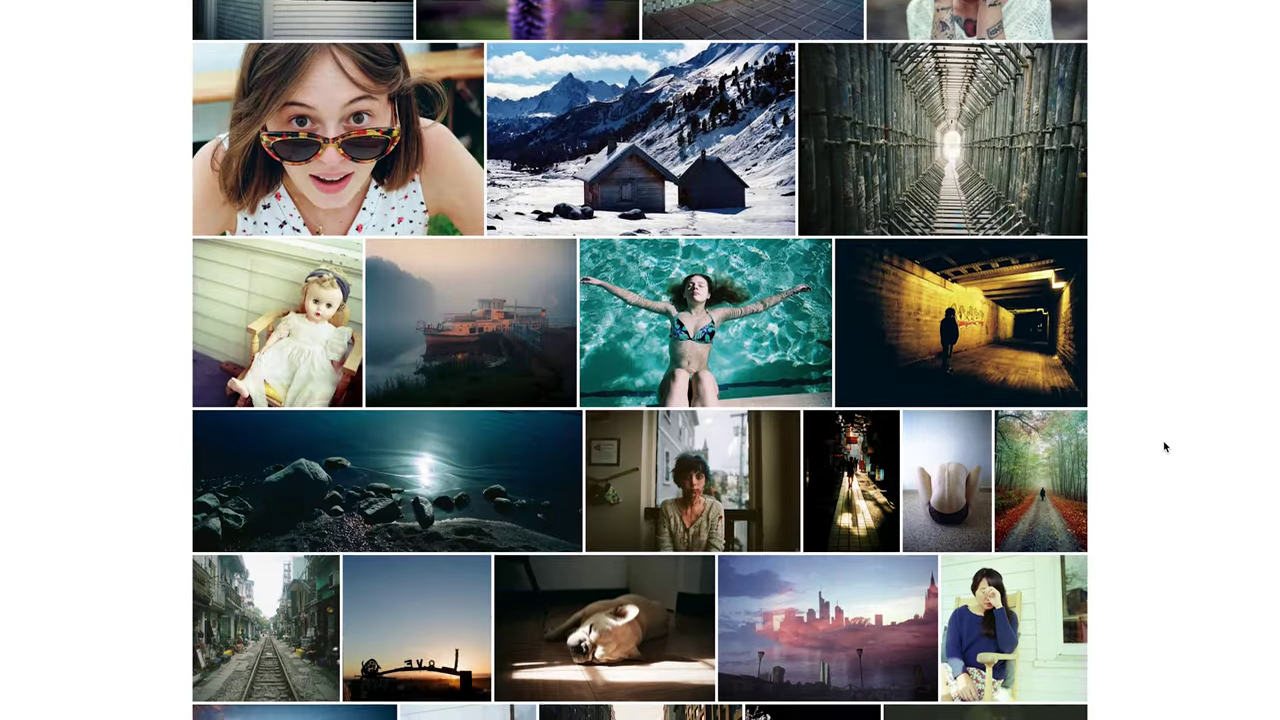
scroll(1163, 445, "down", 6)
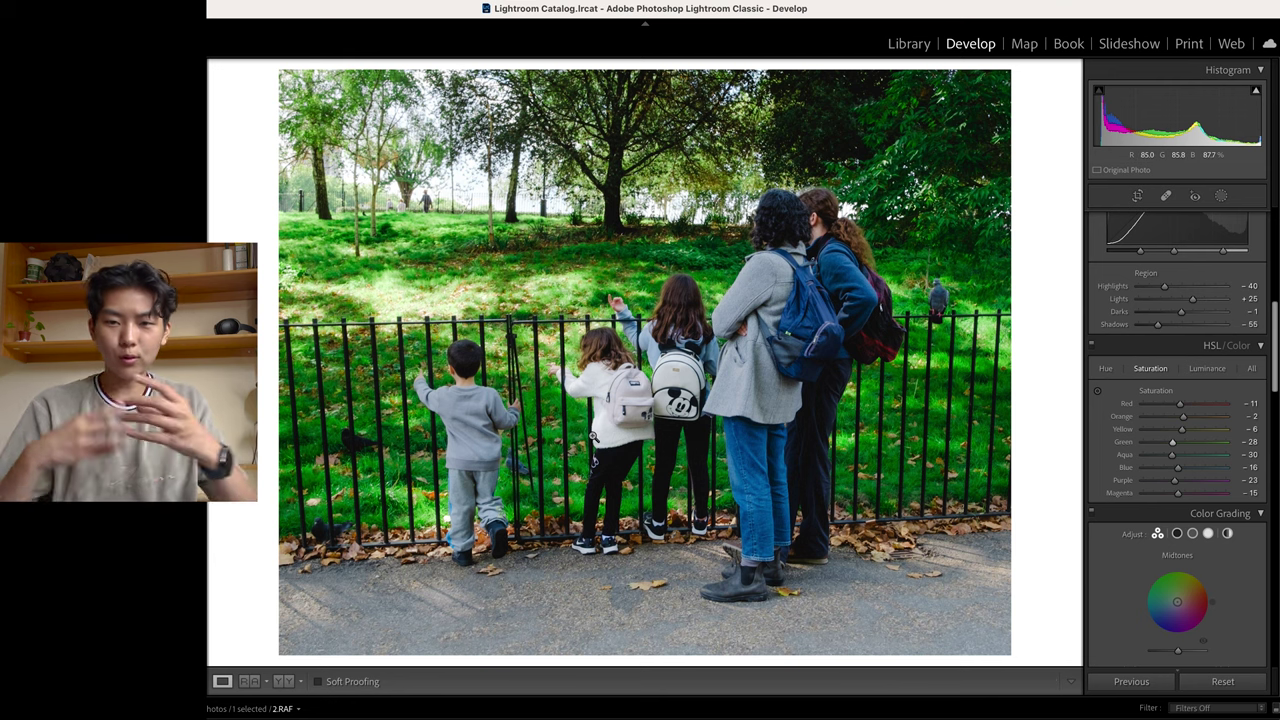
Inspect the park photo at 1:1, then ease the Green hue from +40 to +27
left_click(560, 405)
scroll(437, 415, "down", 10)
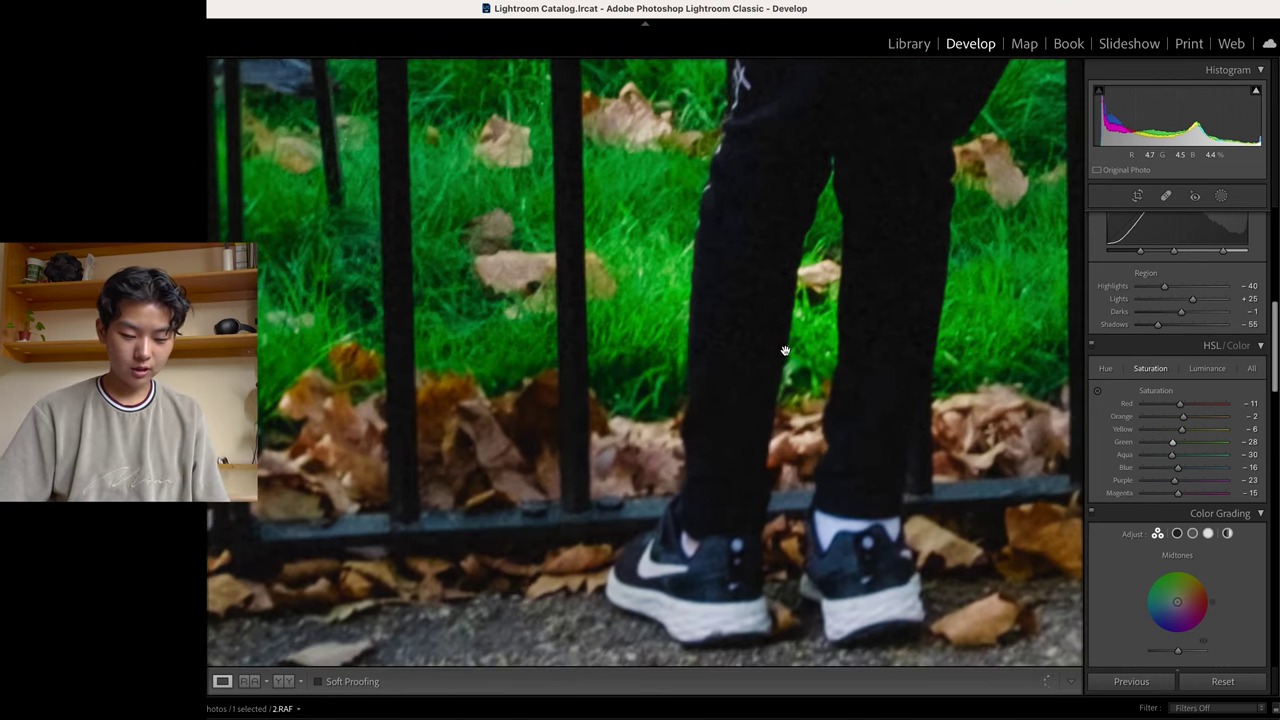
left_click(785, 350)
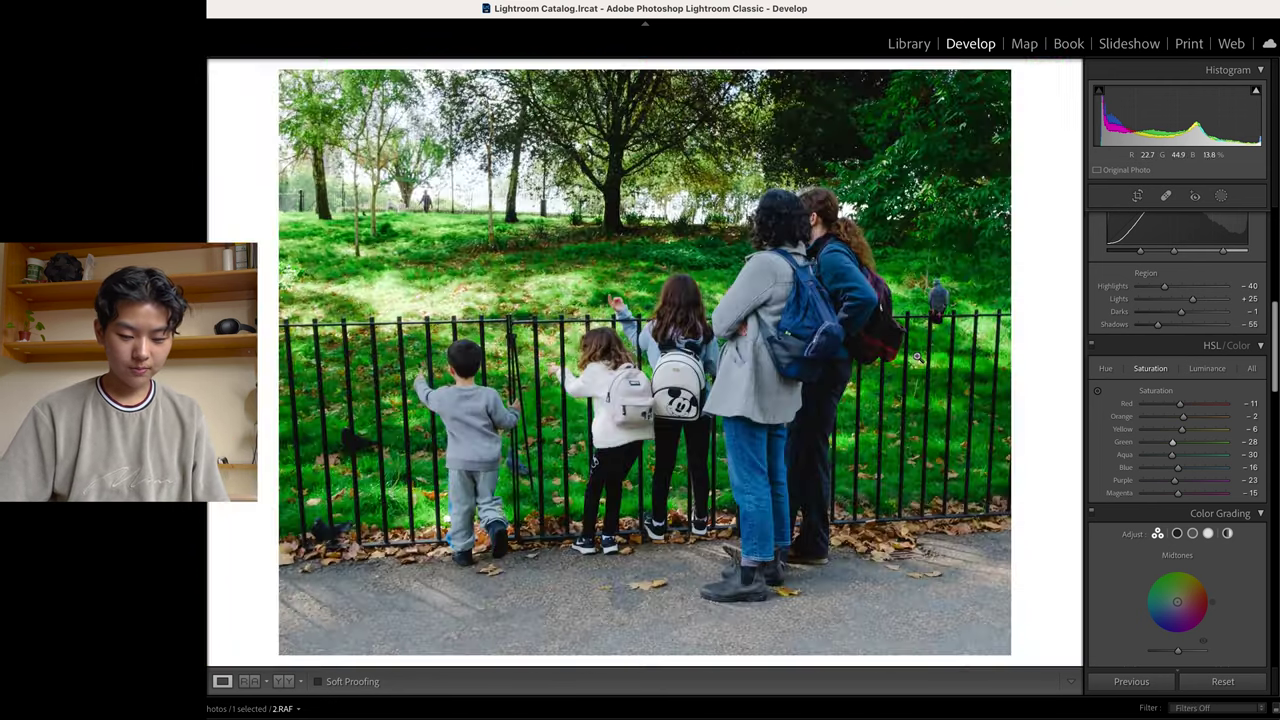
left_click(1107, 370)
left_click_drag(1201, 446, 1200, 446)
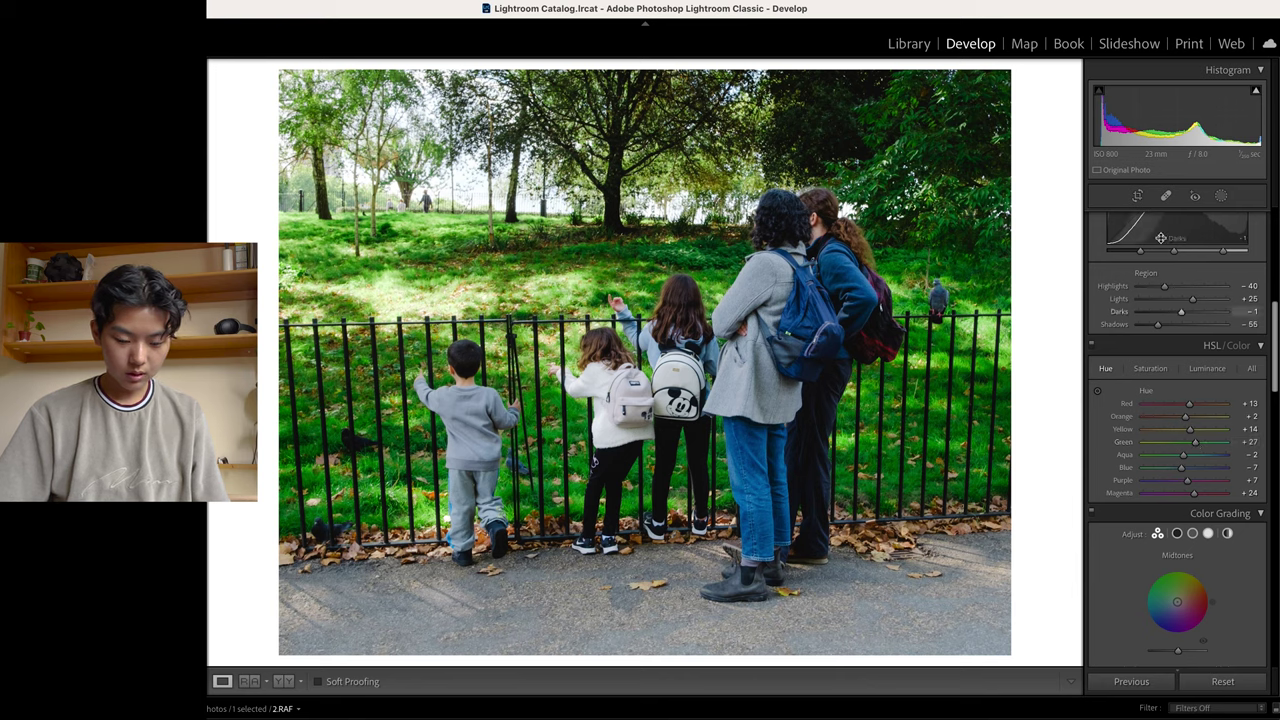
scroll(1175, 318, "up", 5)
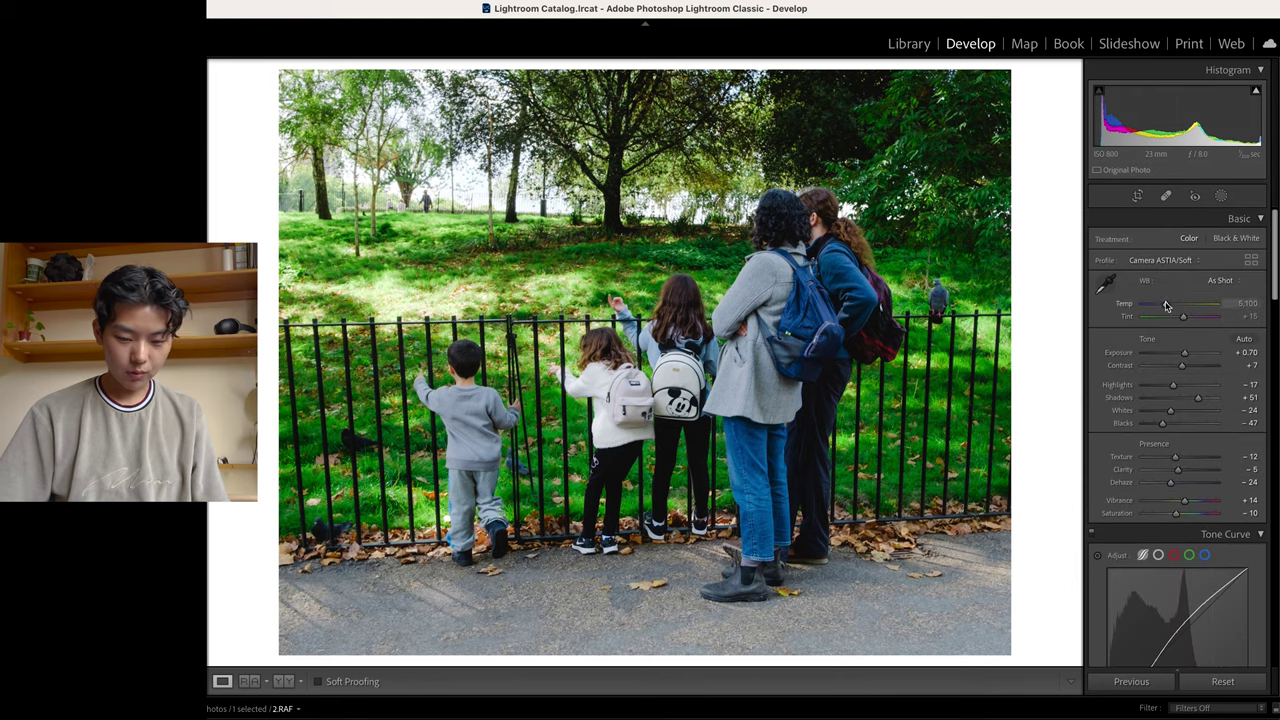
Warm Temp slightly to 5,221 and raise Exposure to +0.85, checking the trees up close
left_click_drag(1166, 309, 1166, 310)
left_click_drag(1184, 354, 1186, 357)
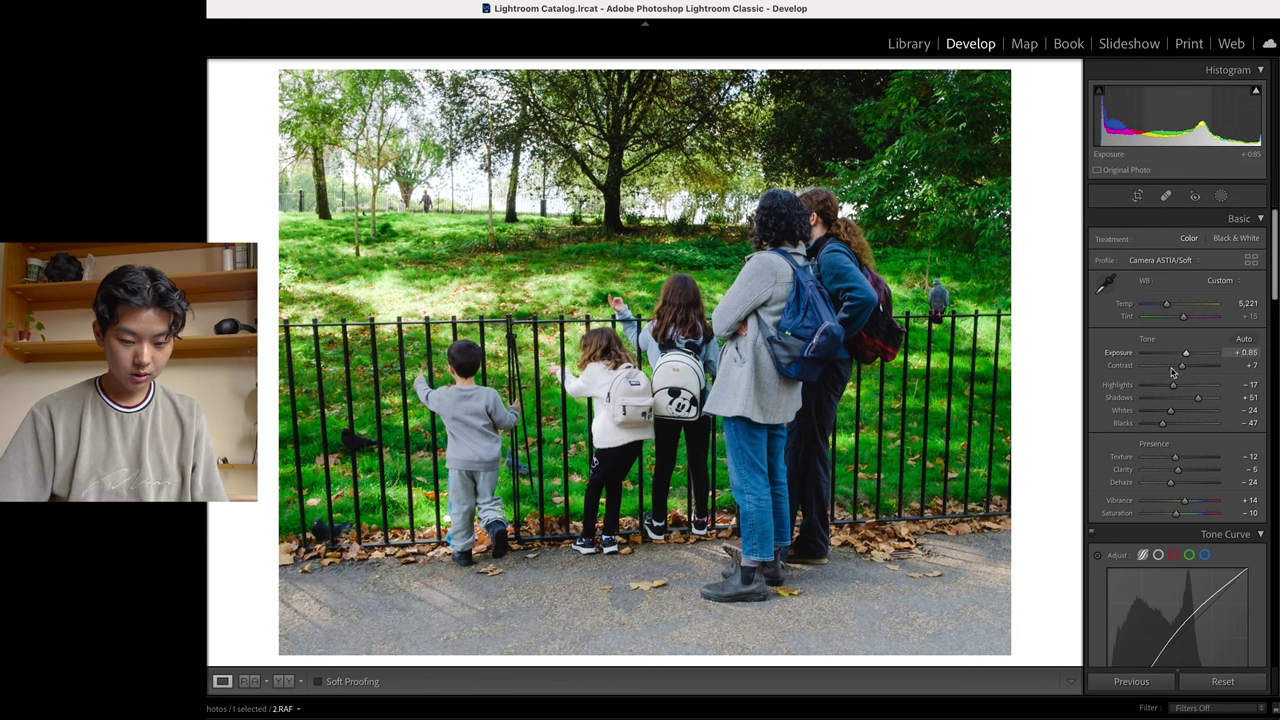
left_click(465, 152)
left_click_drag(460, 169, 560, 240)
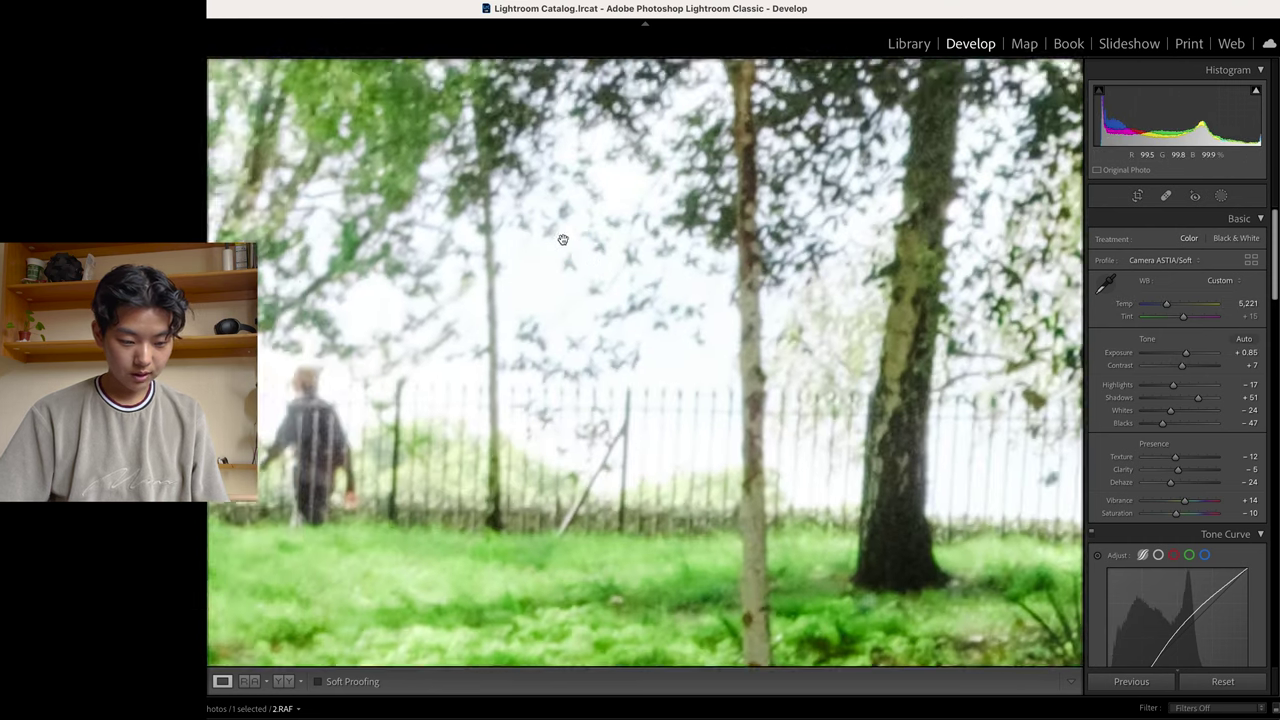
key("super+minus")
left_click(673, 387)
Pull Highlights down to -70 and compare Before/After on the grass
left_click_drag(1173, 385, 1153, 388)
left_click_drag(632, 264, 814, 171)
key("backslash")
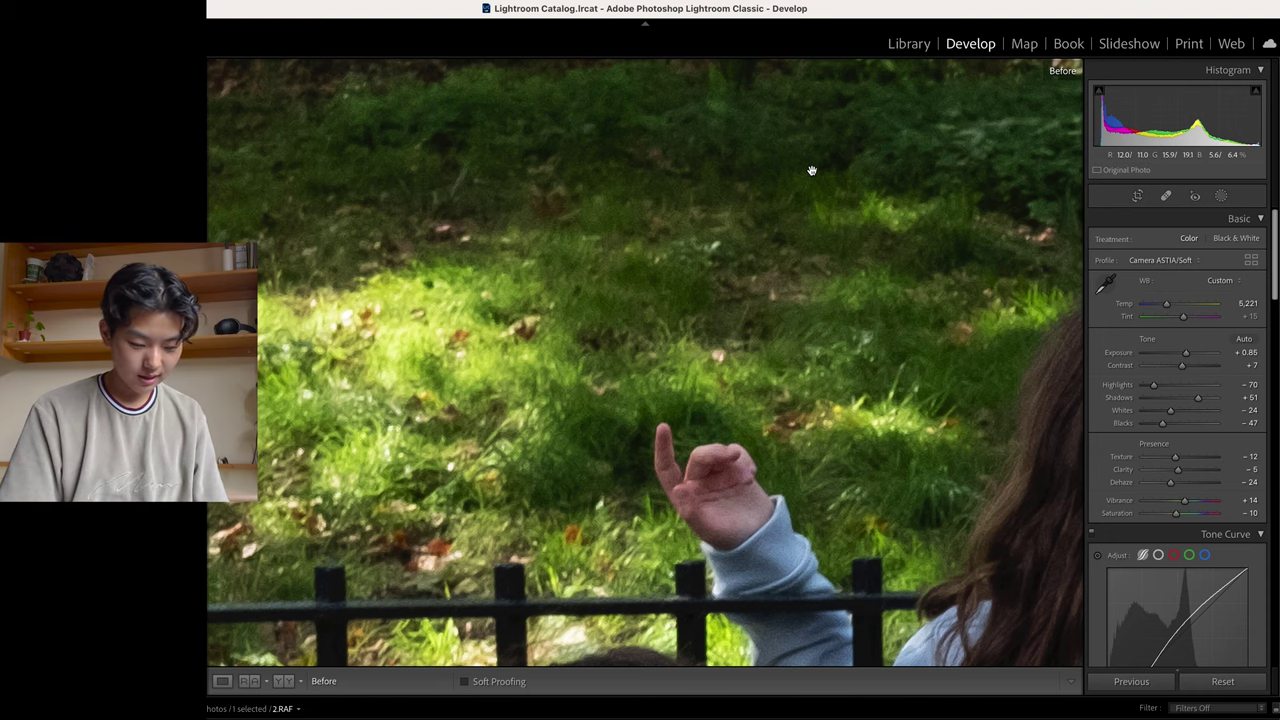
key("backslash")
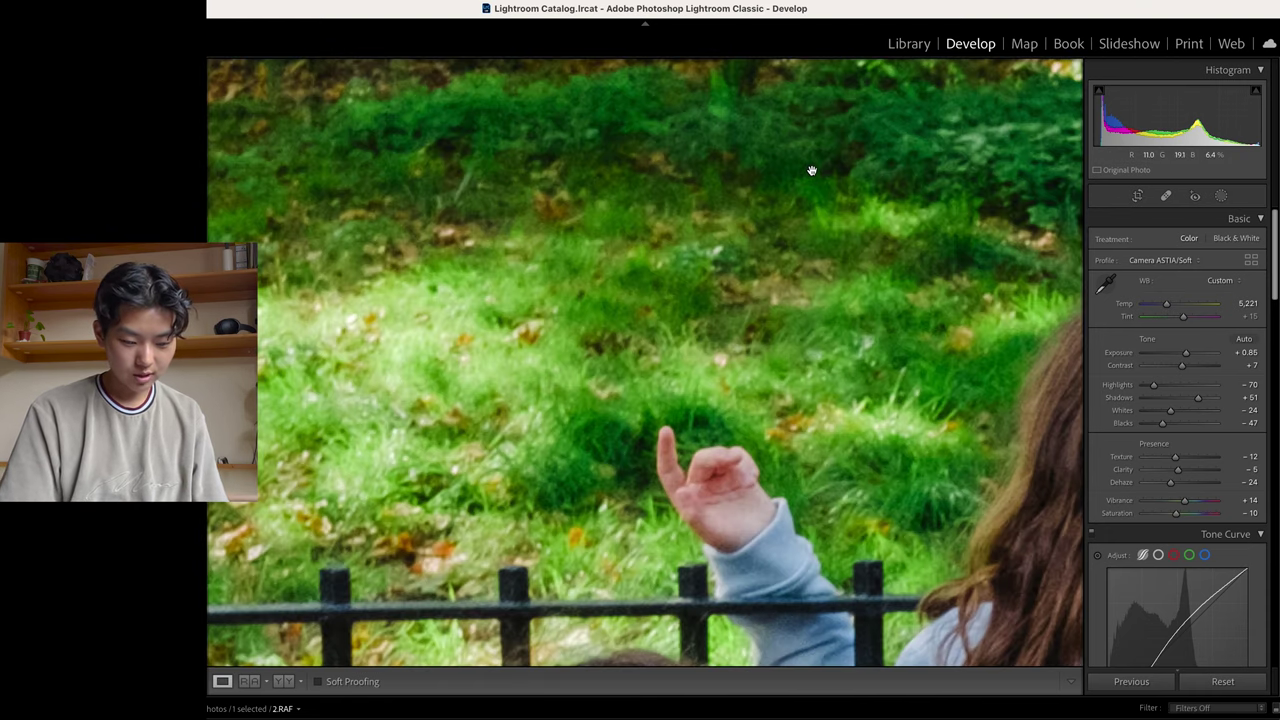
left_click_drag(828, 206, 808, 348)
left_click(808, 348)
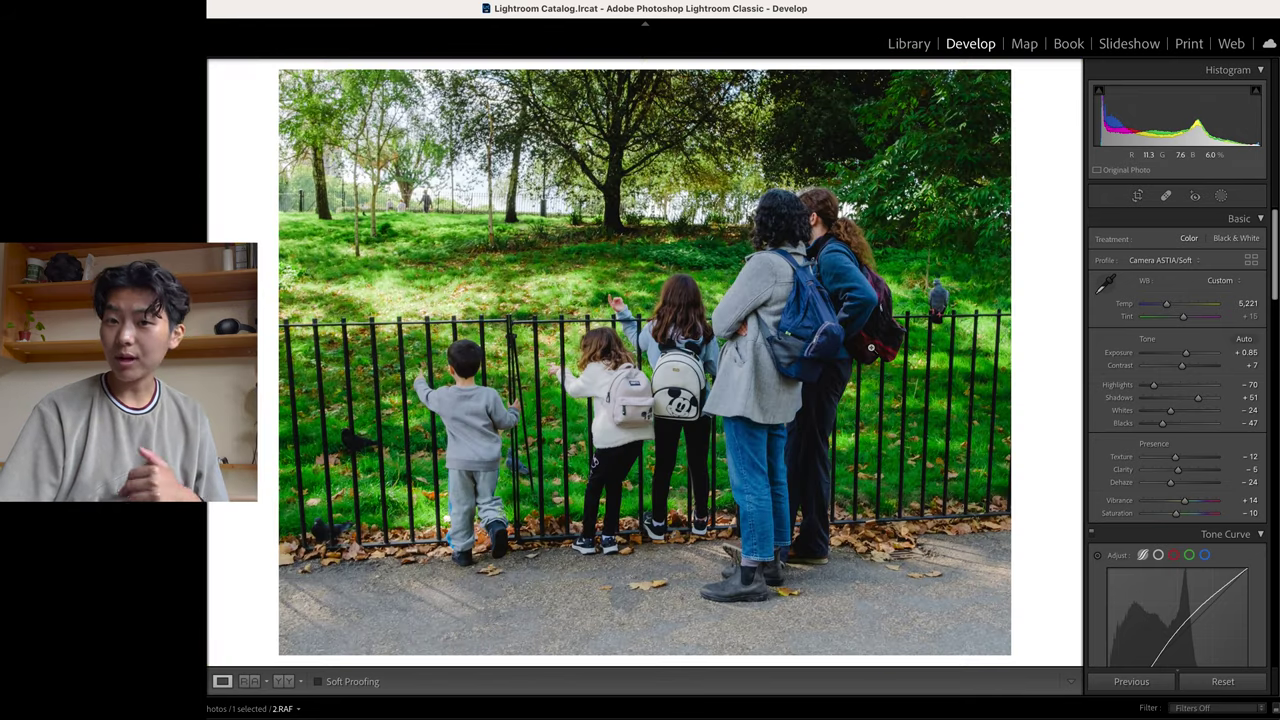